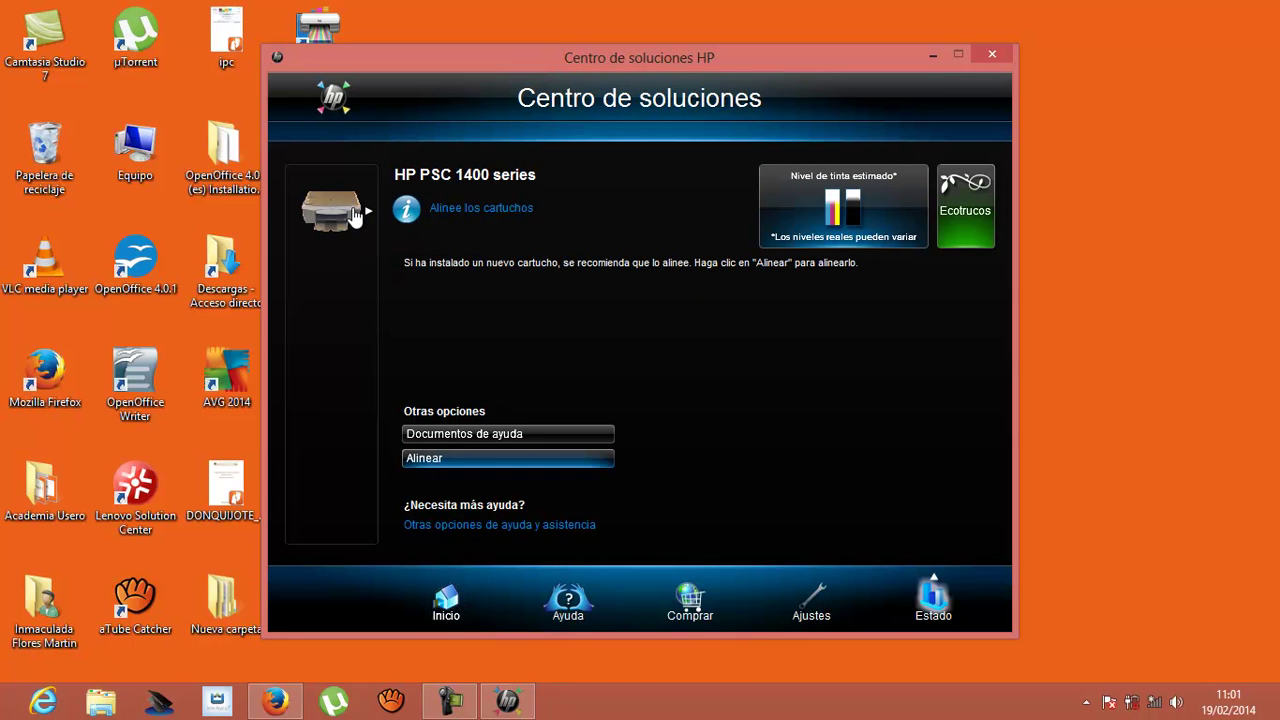
- Scan the first document from the HP home page using the Documento en archivo PDF shortcut, accepting the preset save options
click(446, 598)
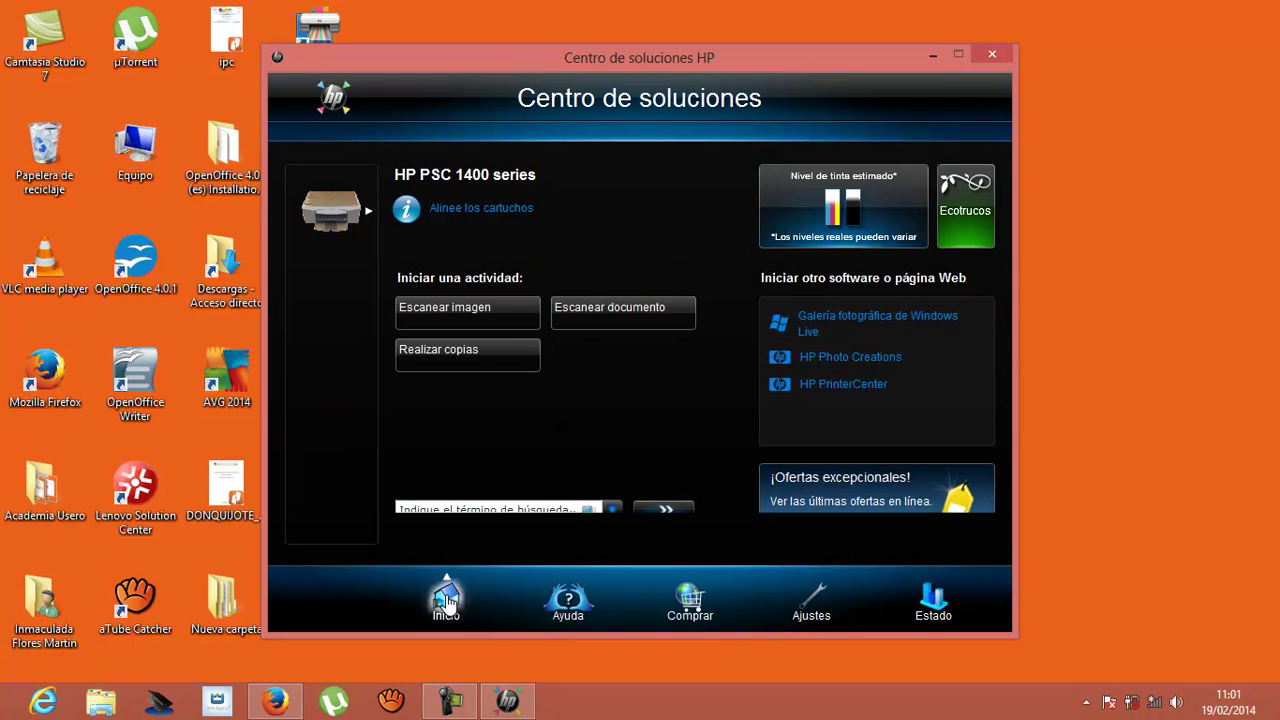
click(569, 324)
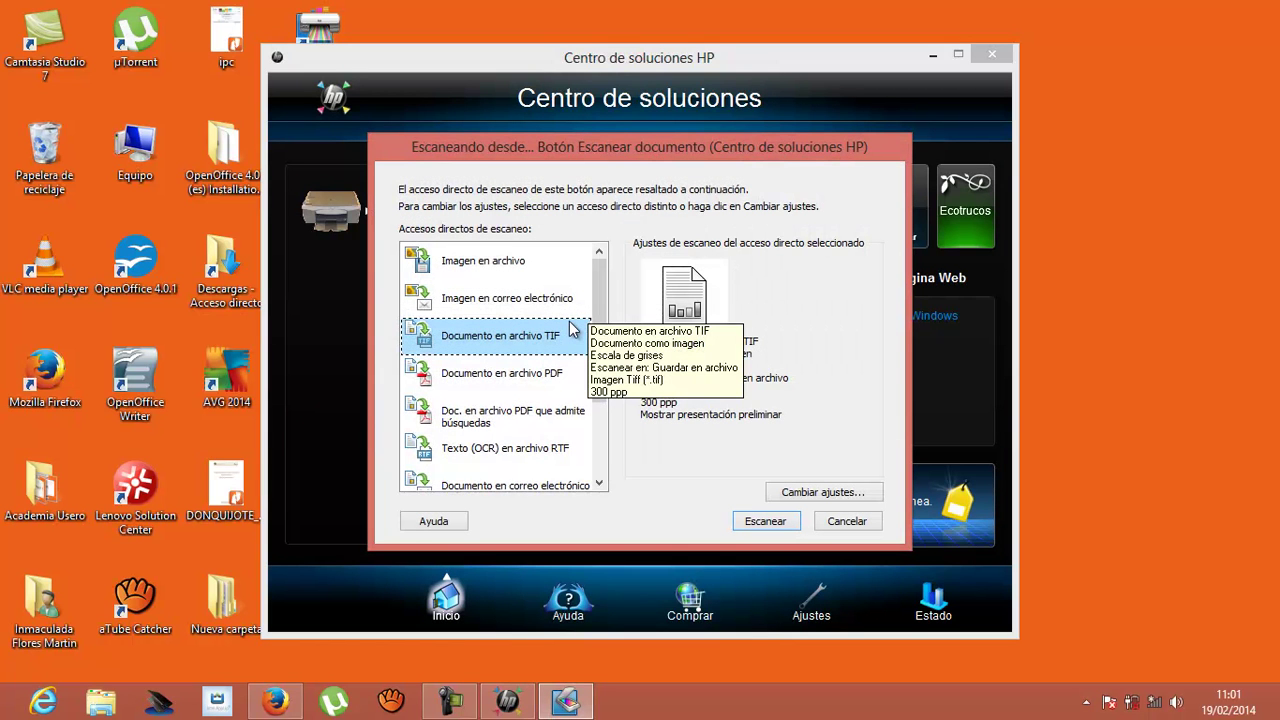
click(519, 386)
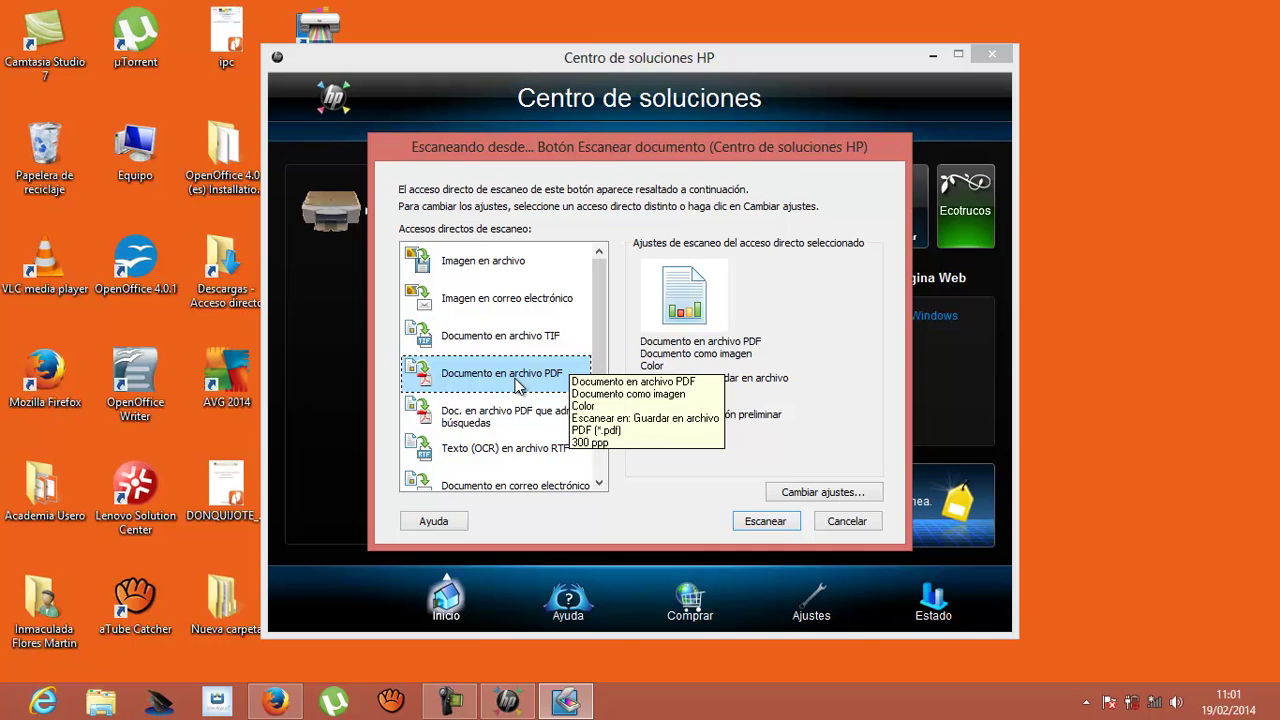
drag(596, 356, 606, 316)
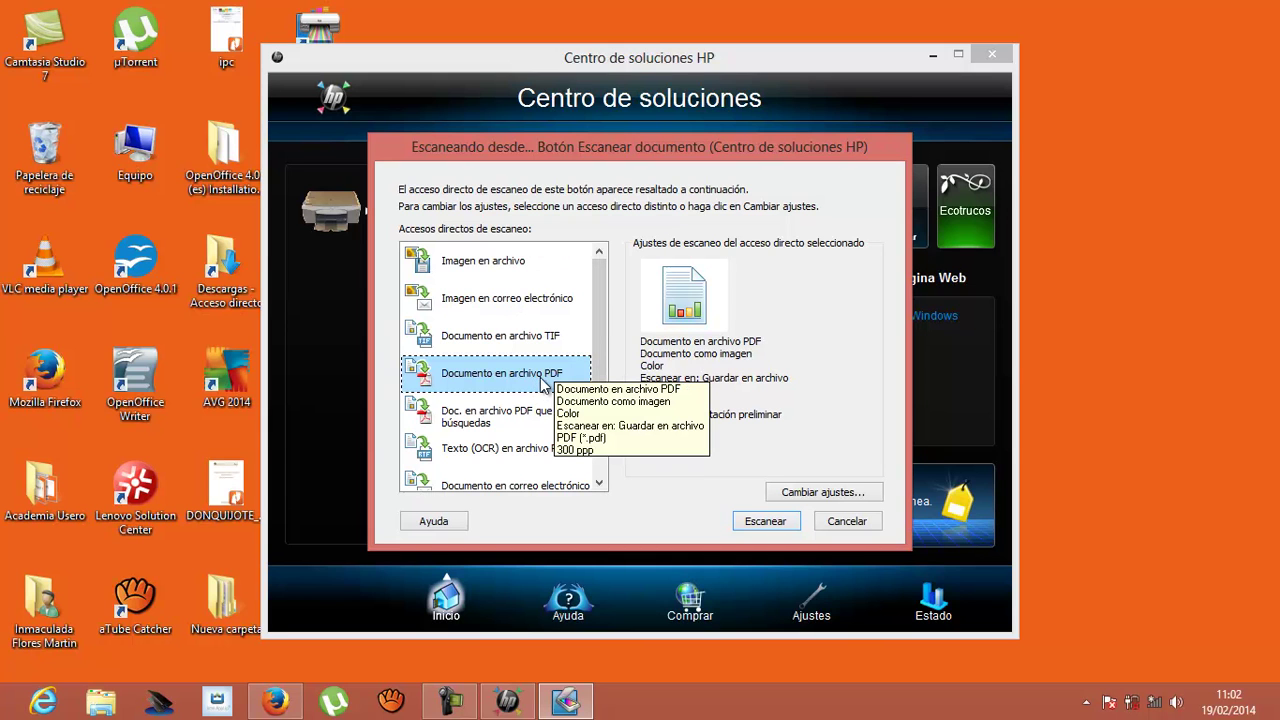
click(766, 522)
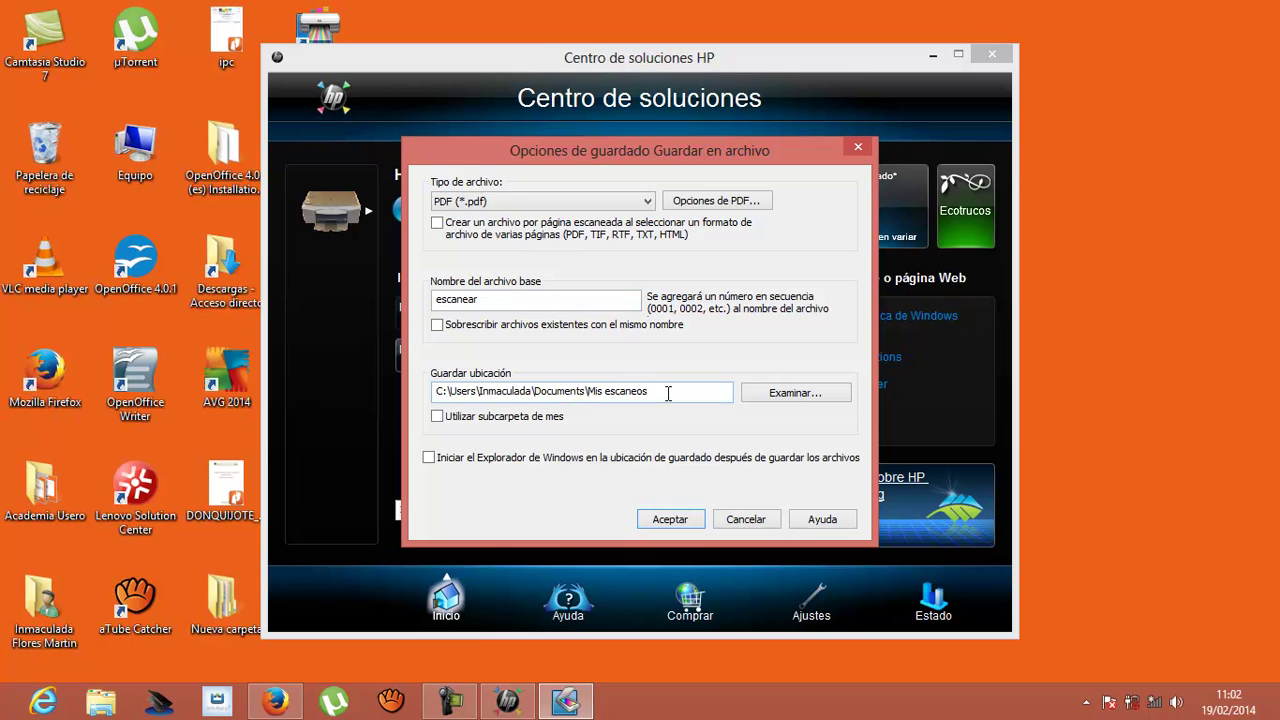
click(686, 522)
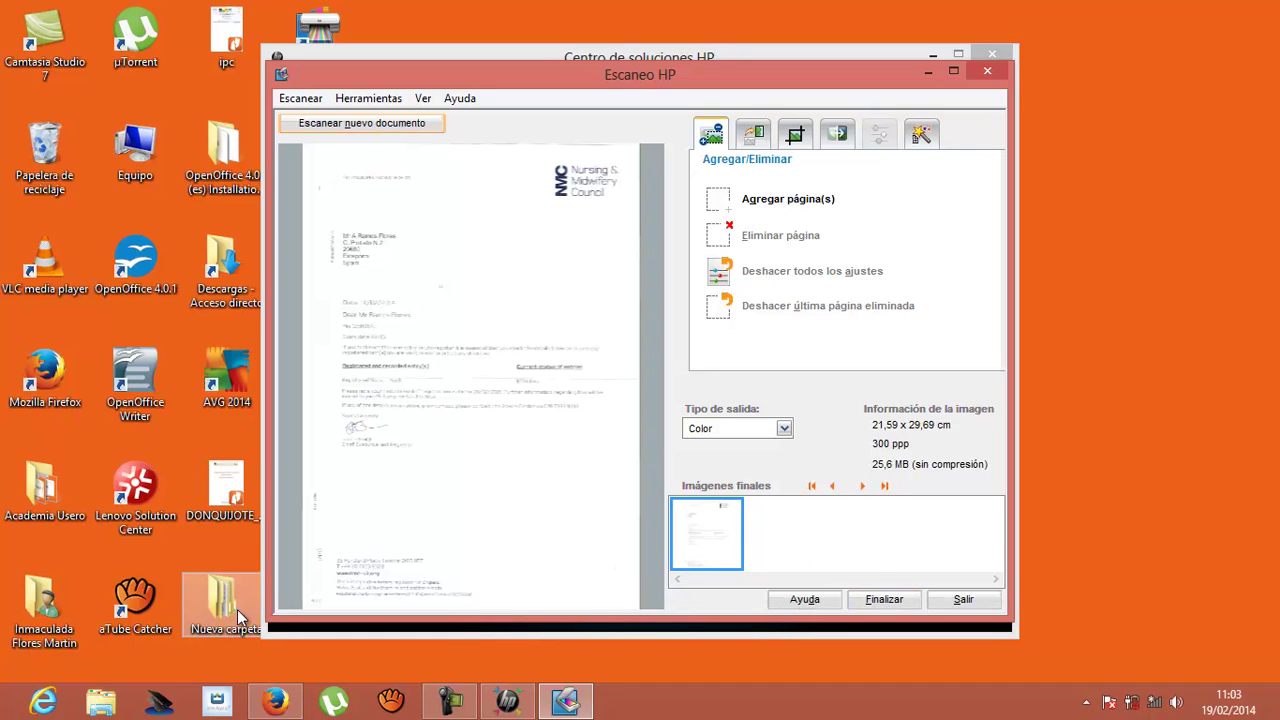
- Open the Mis escaneos folder of the Imágenes library in File Explorer
click(101, 703)
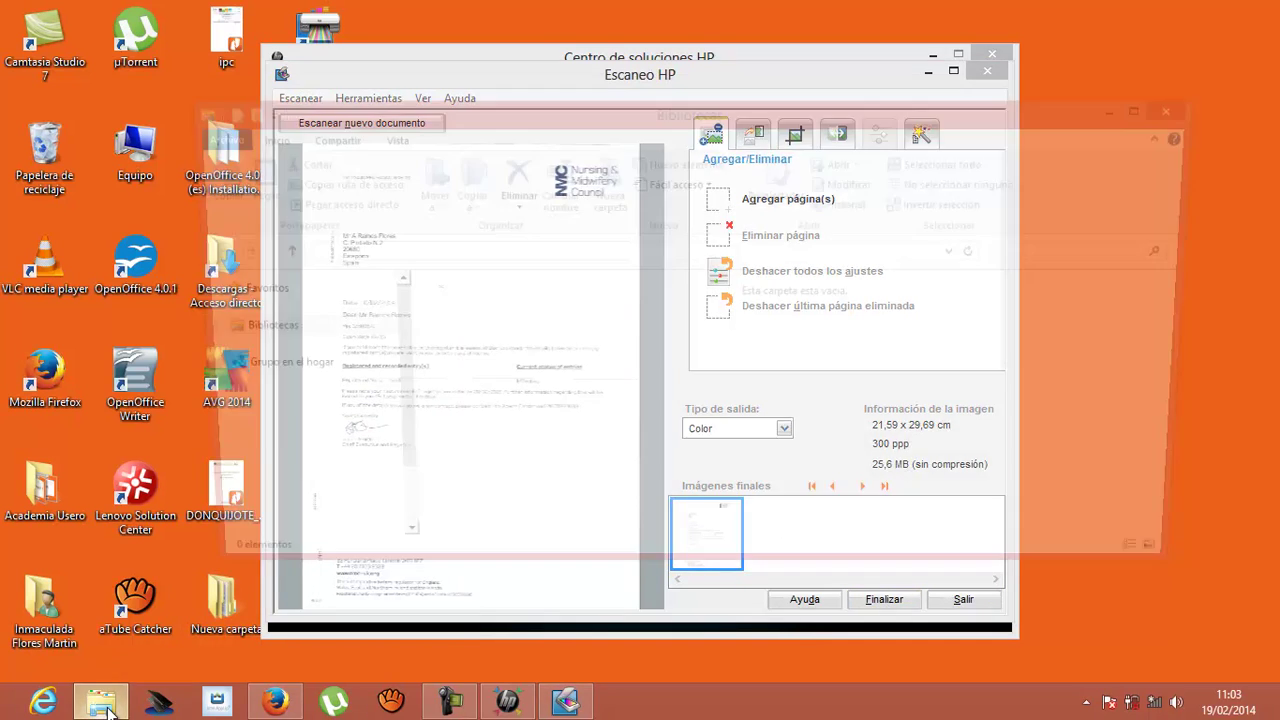
double_click(728, 302)
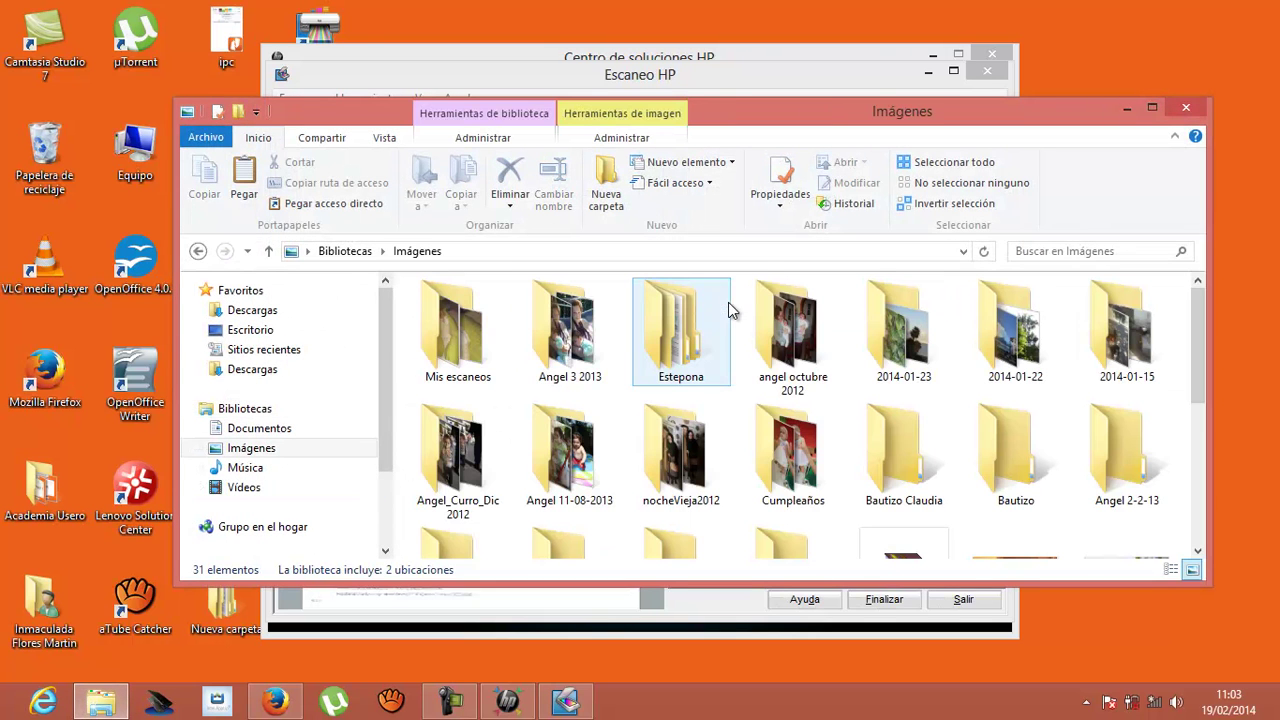
double_click(445, 358)
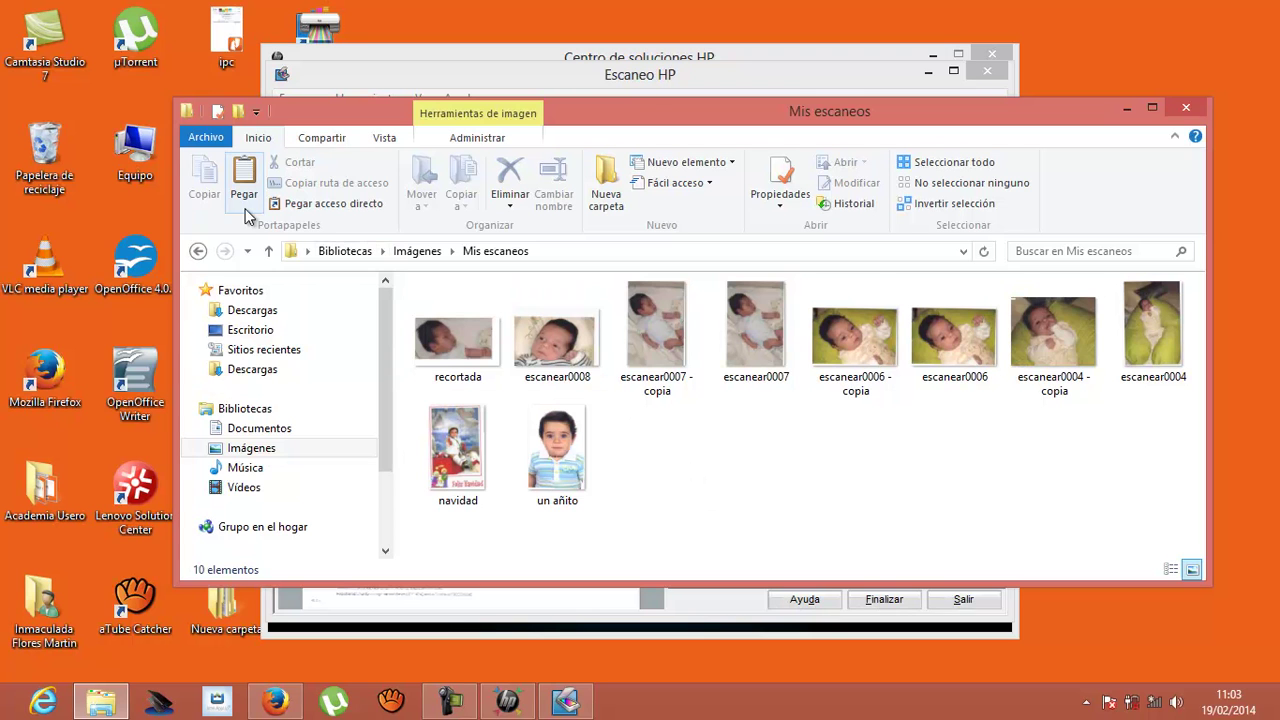
- Return to Escaneo HP and finish the scan so the page is saved as a PDF file
click(827, 92)
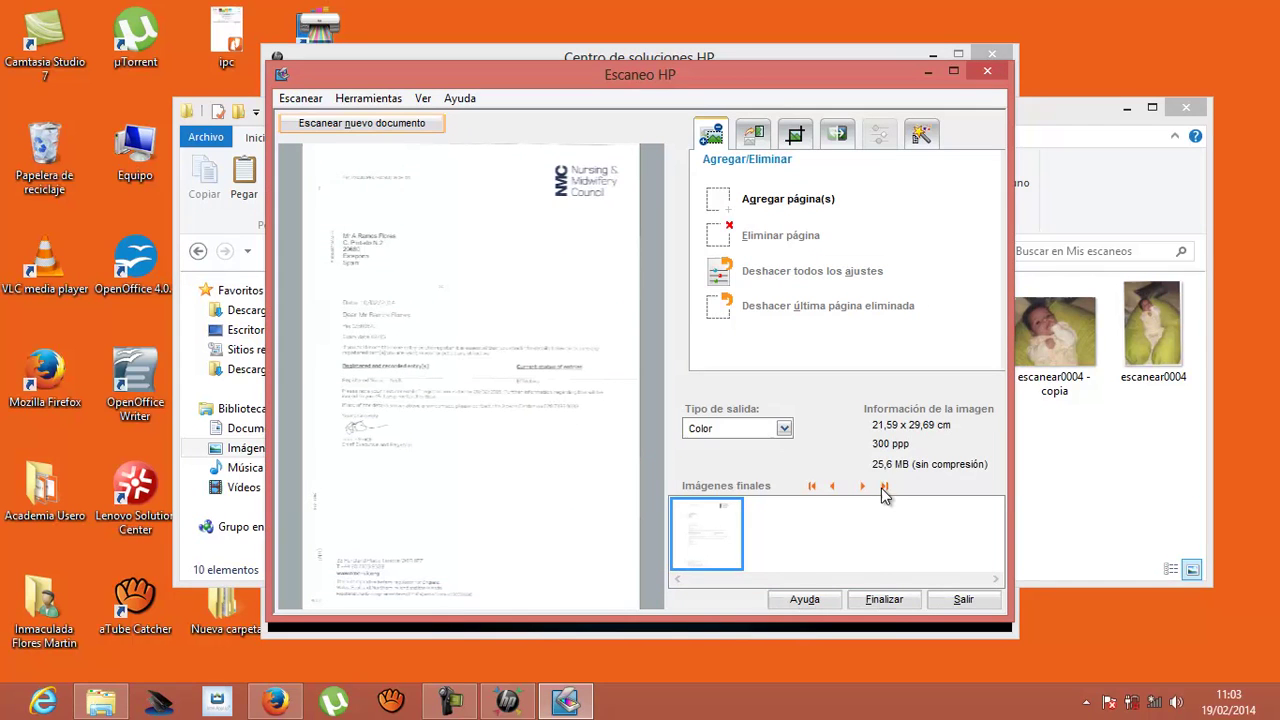
click(884, 600)
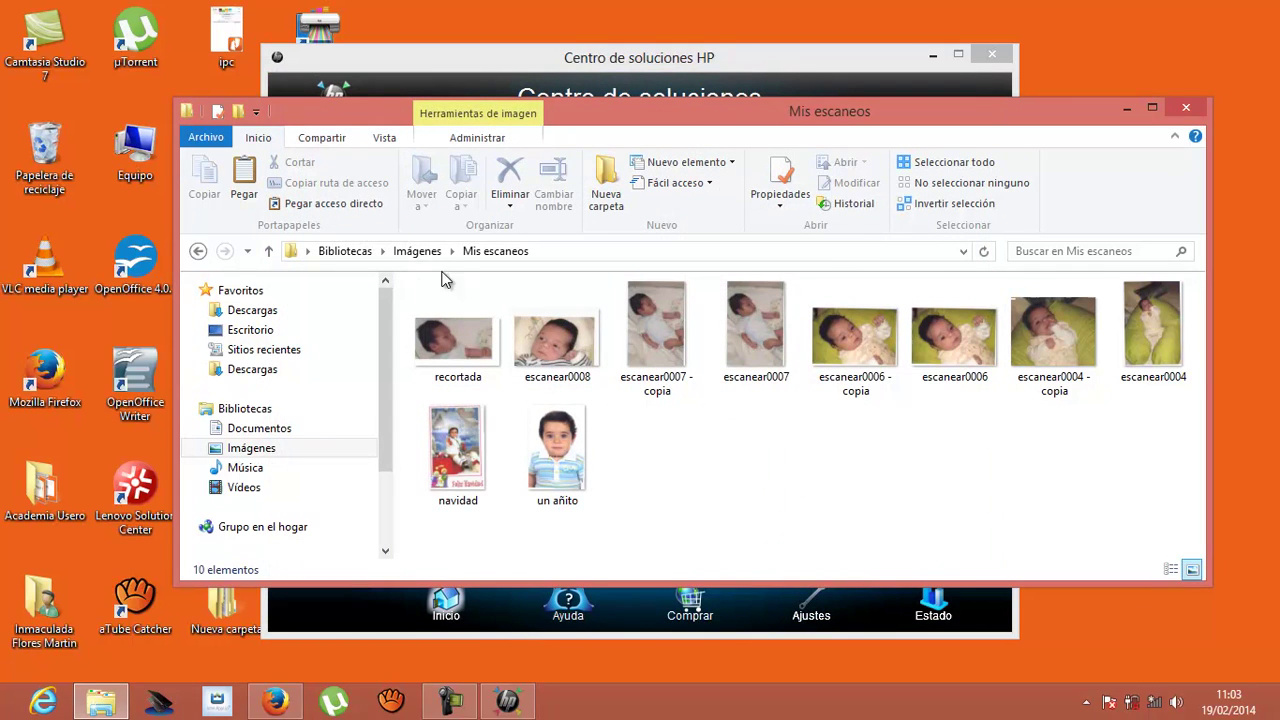
- Look through the Imágenes library and its Mis escaneos folder for the scanned PDF
click(415, 254)
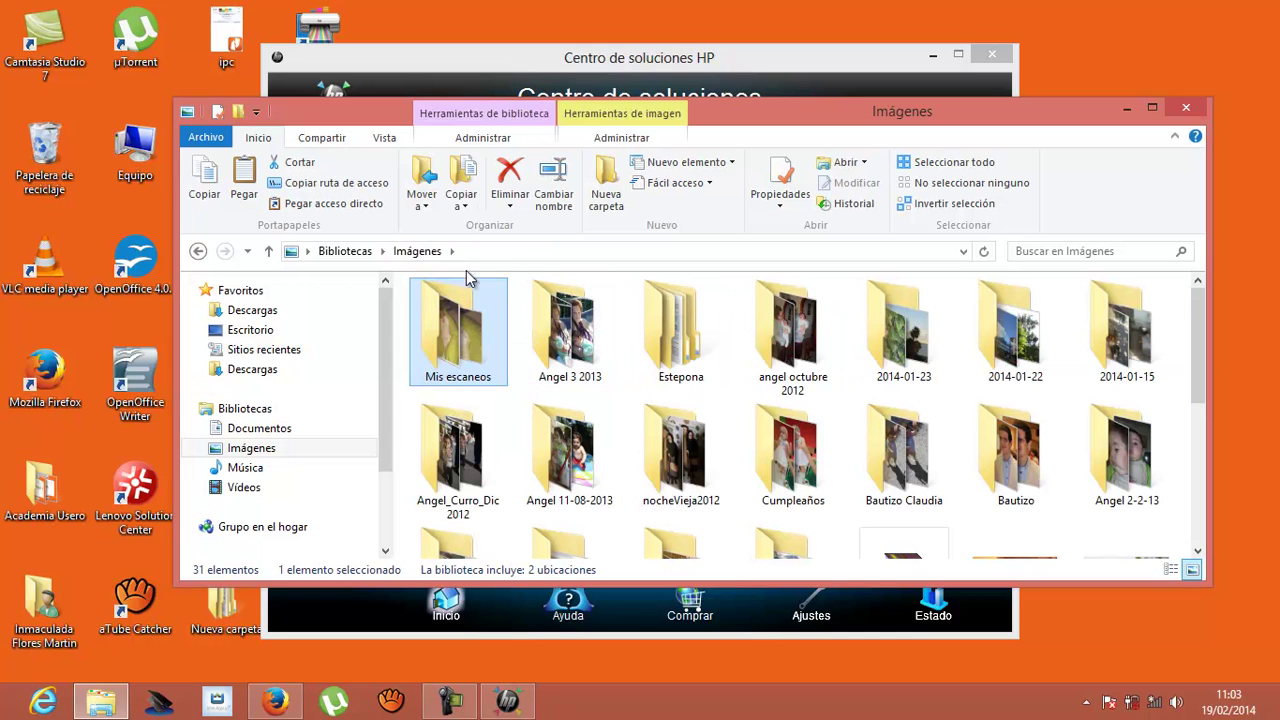
click(759, 398)
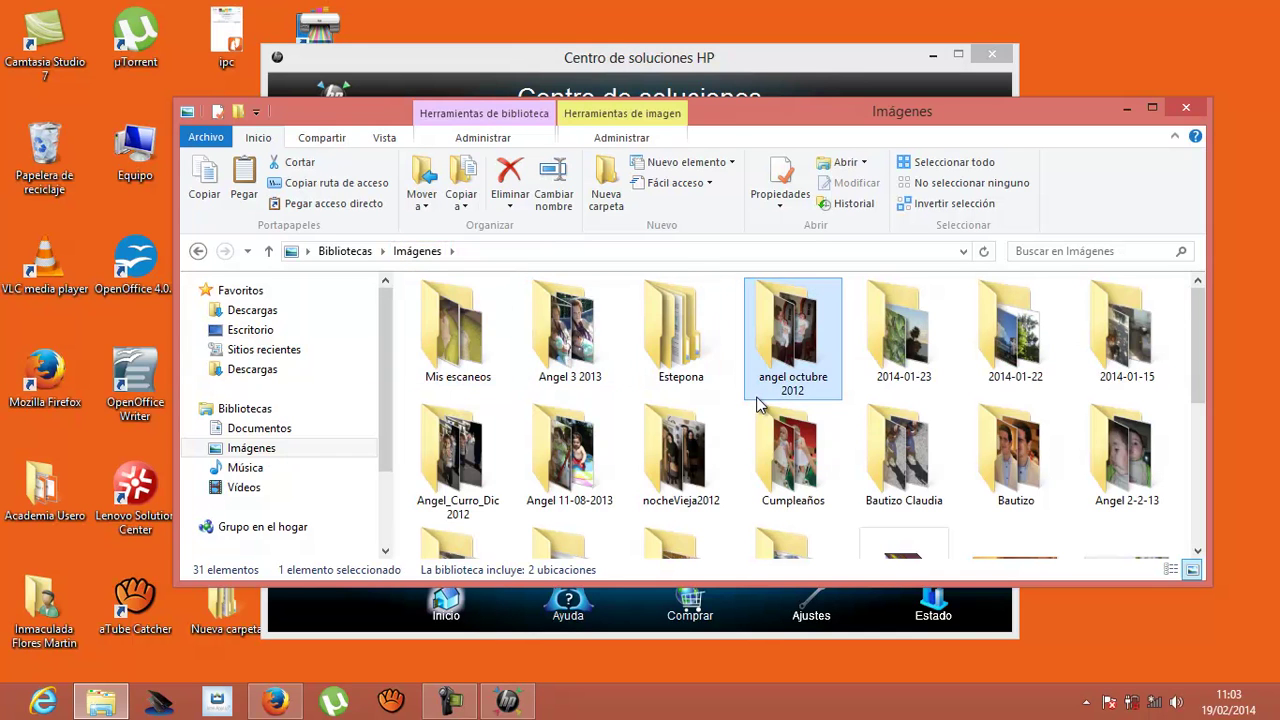
scroll(757, 403, down, 1)
scroll(757, 403, down, 2)
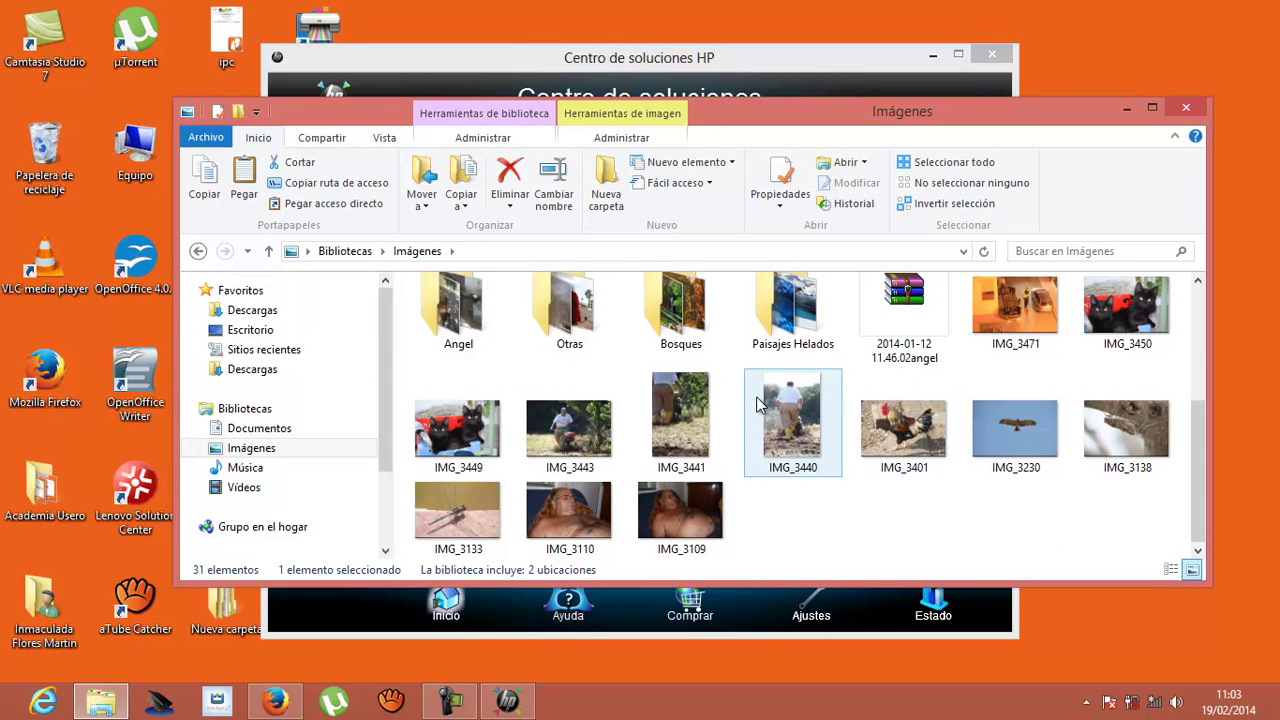
scroll(757, 403, up, 3)
double_click(466, 341)
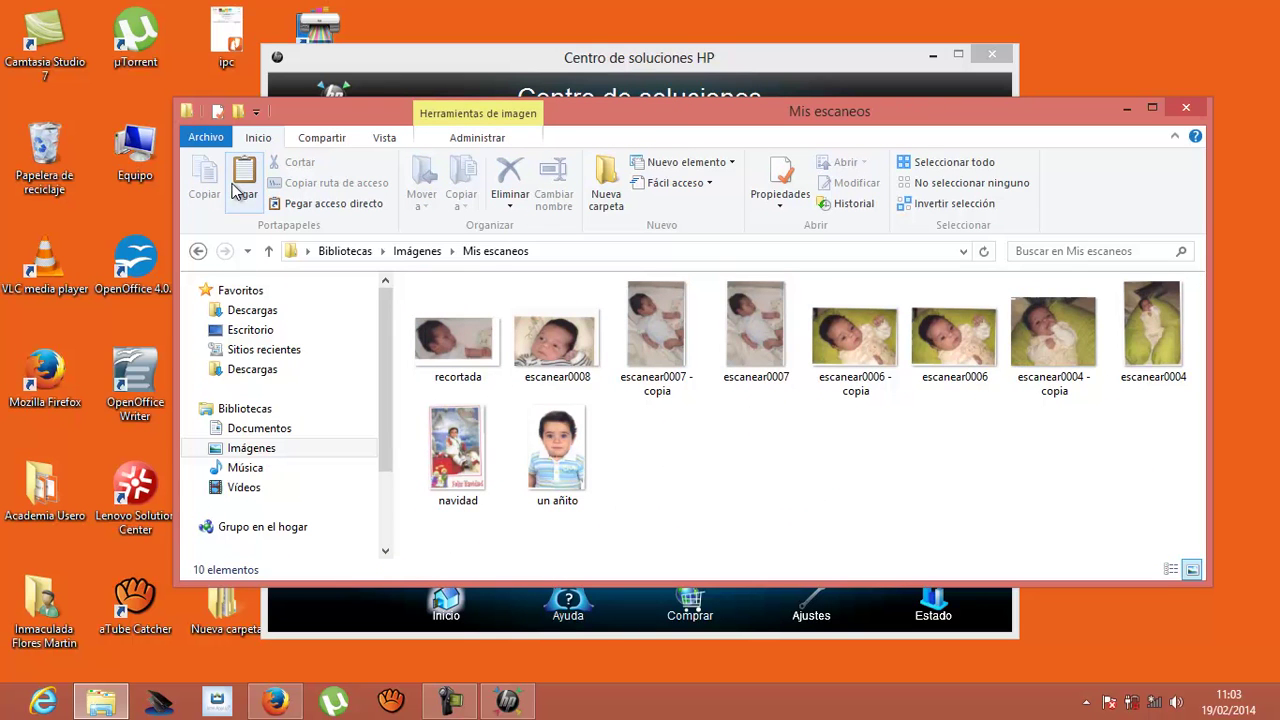
click(199, 251)
click(225, 251)
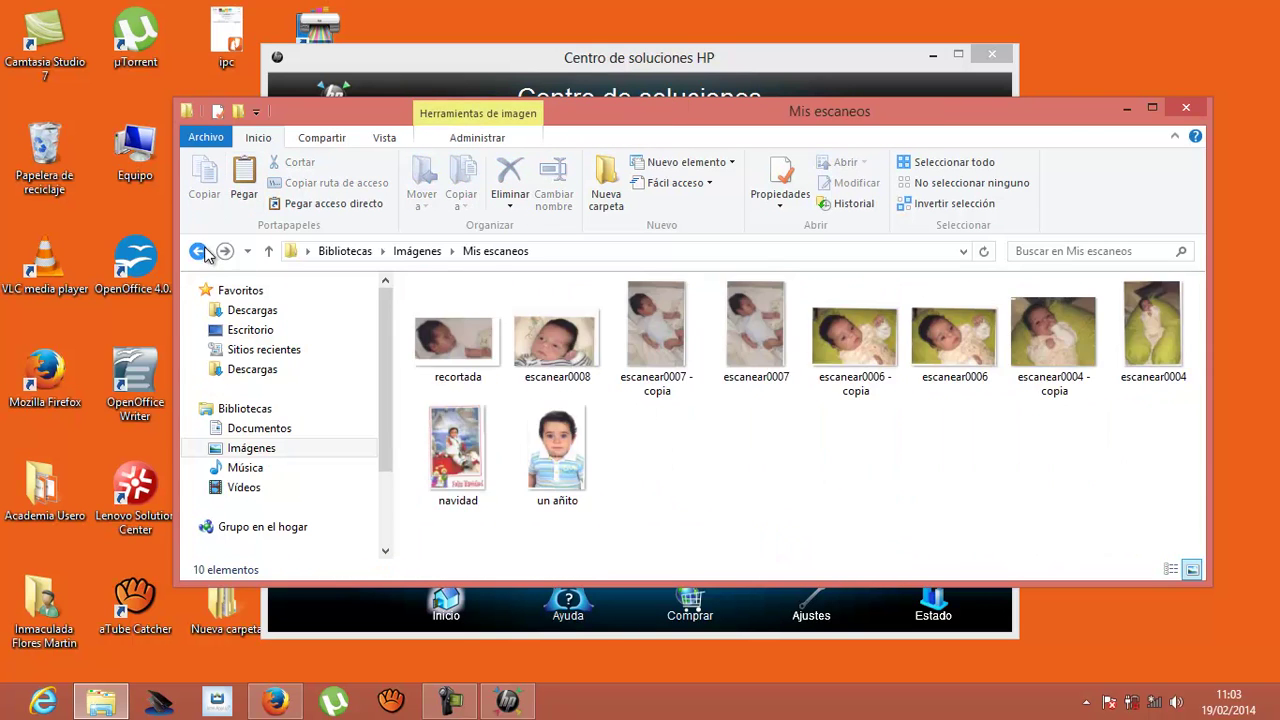
- Go to the Mis escaneos folder inside the Documentos library
click(335, 251)
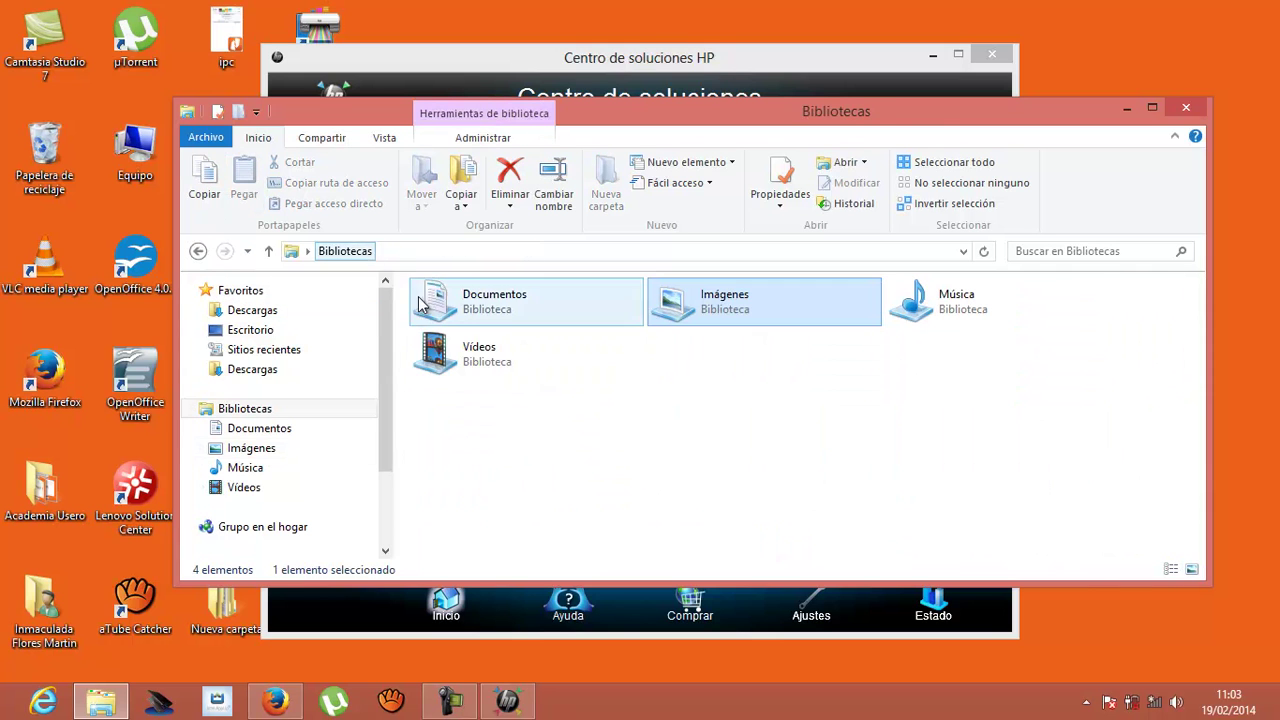
double_click(511, 317)
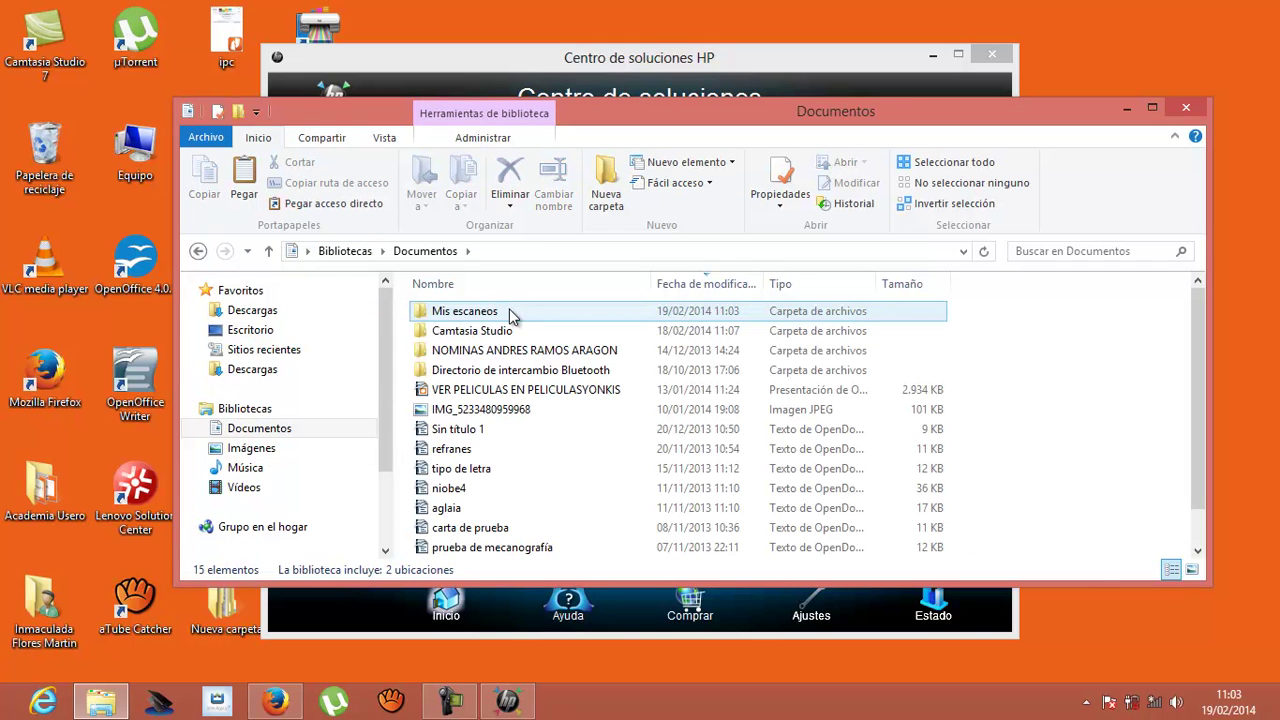
double_click(503, 316)
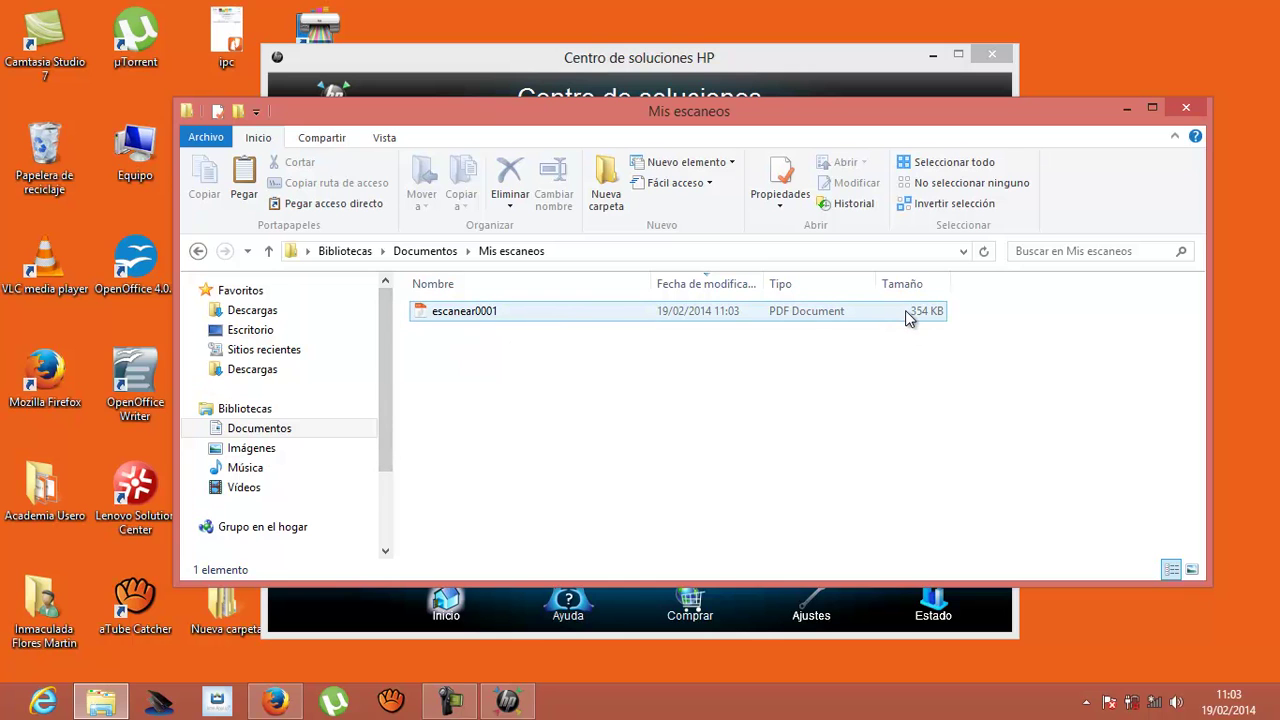
- Open the escanear0001 PDF, review the scanned page and close the viewer
double_click(489, 318)
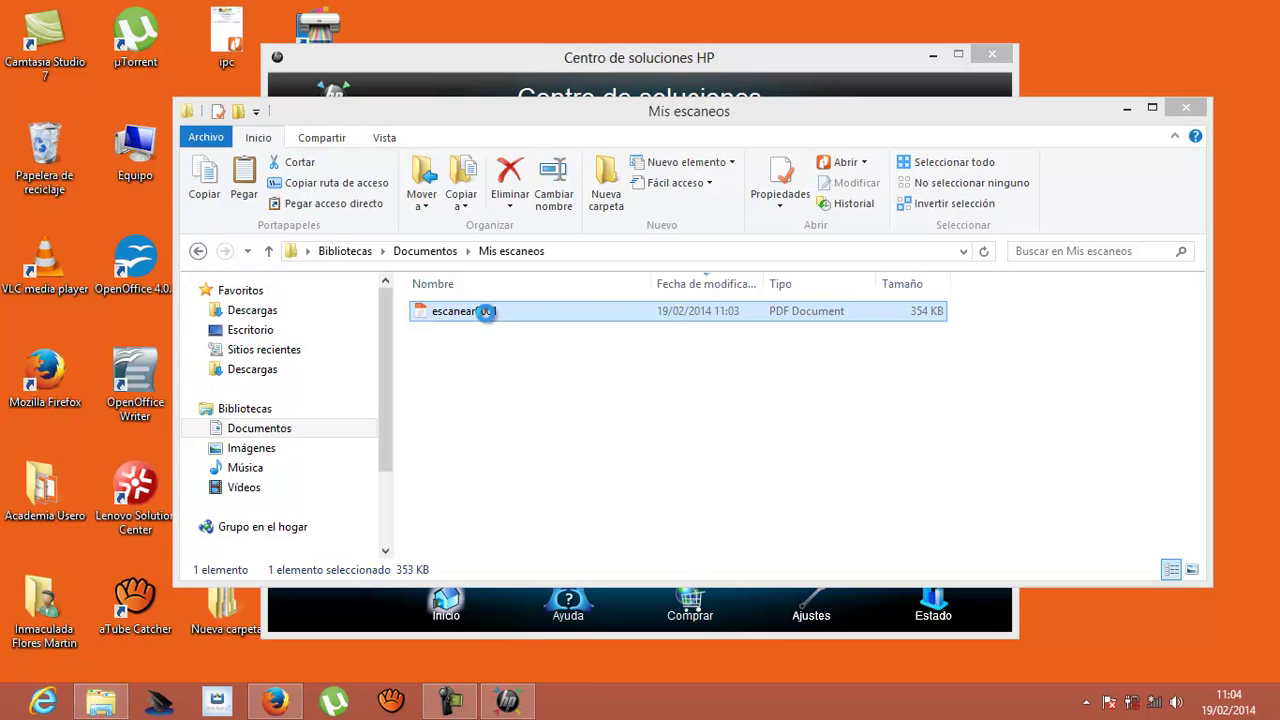
scroll(578, 430, down, 3)
scroll(578, 430, up, 2)
scroll(578, 428, down, 4)
scroll(578, 426, up, 5)
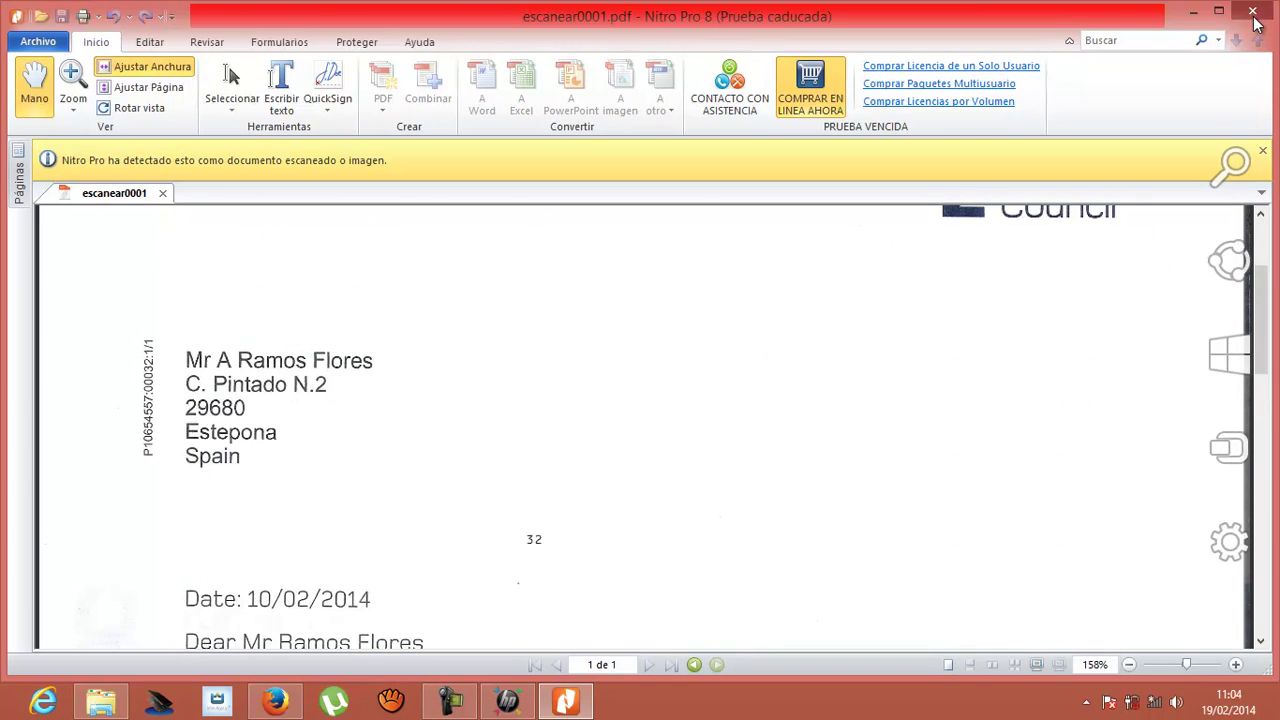
click(1254, 14)
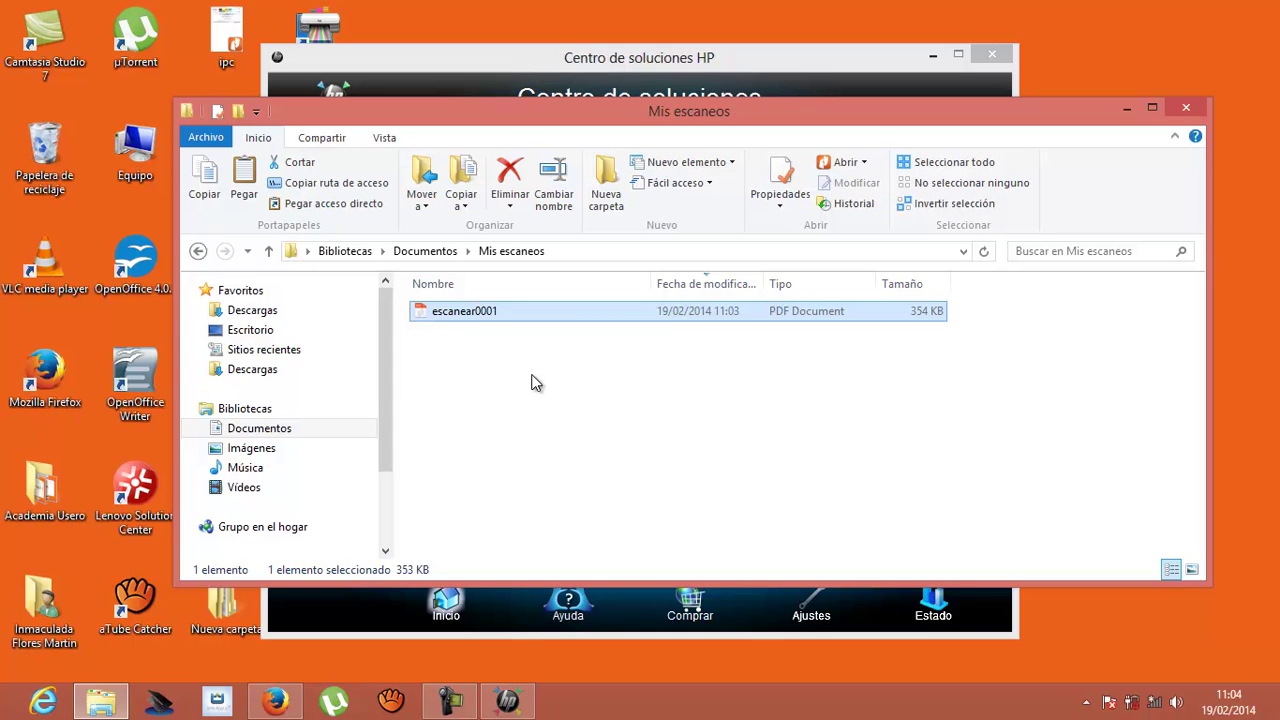
- Rename the escanear0001 PDF as colegiodeenfermeria01
right_click(497, 322)
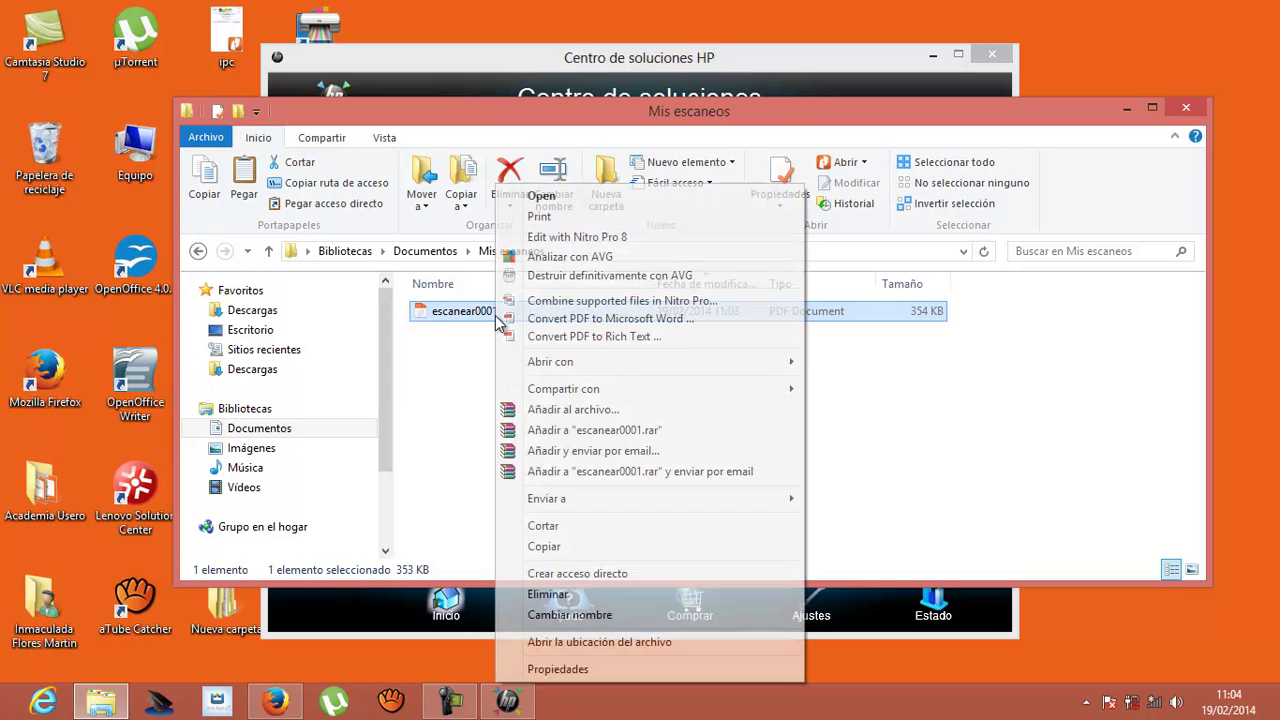
click(592, 614)
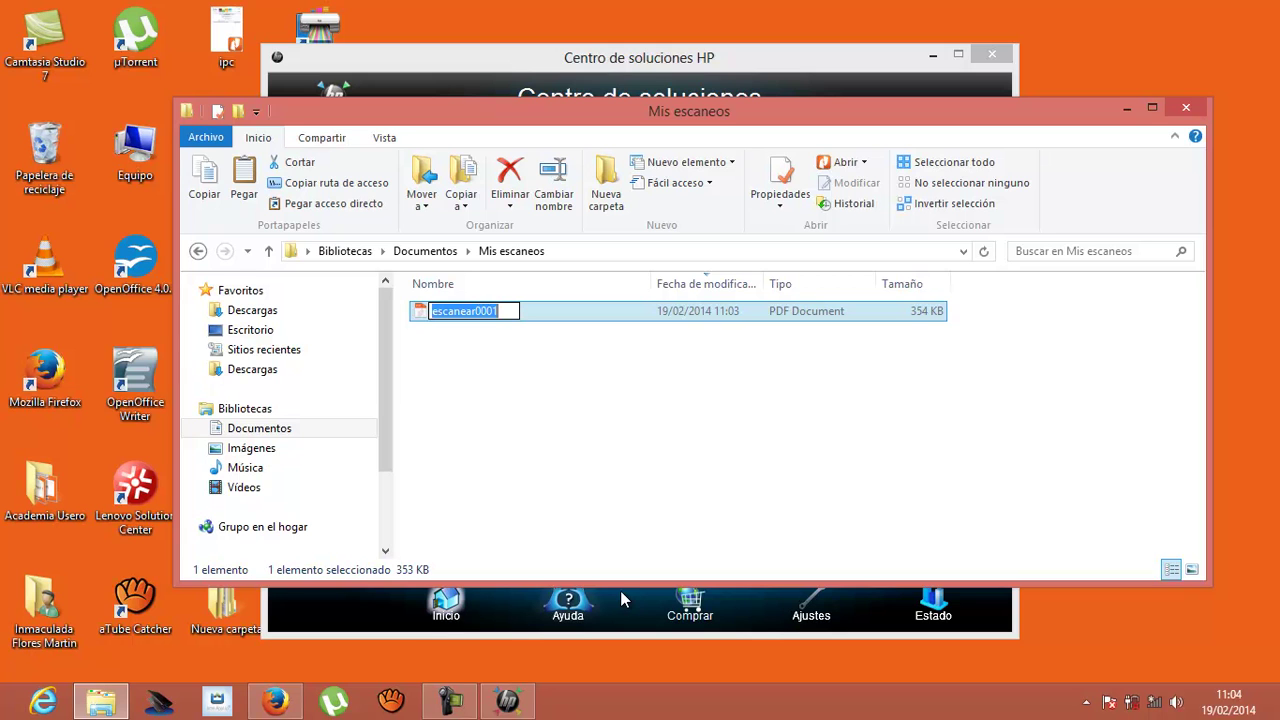
text(co)
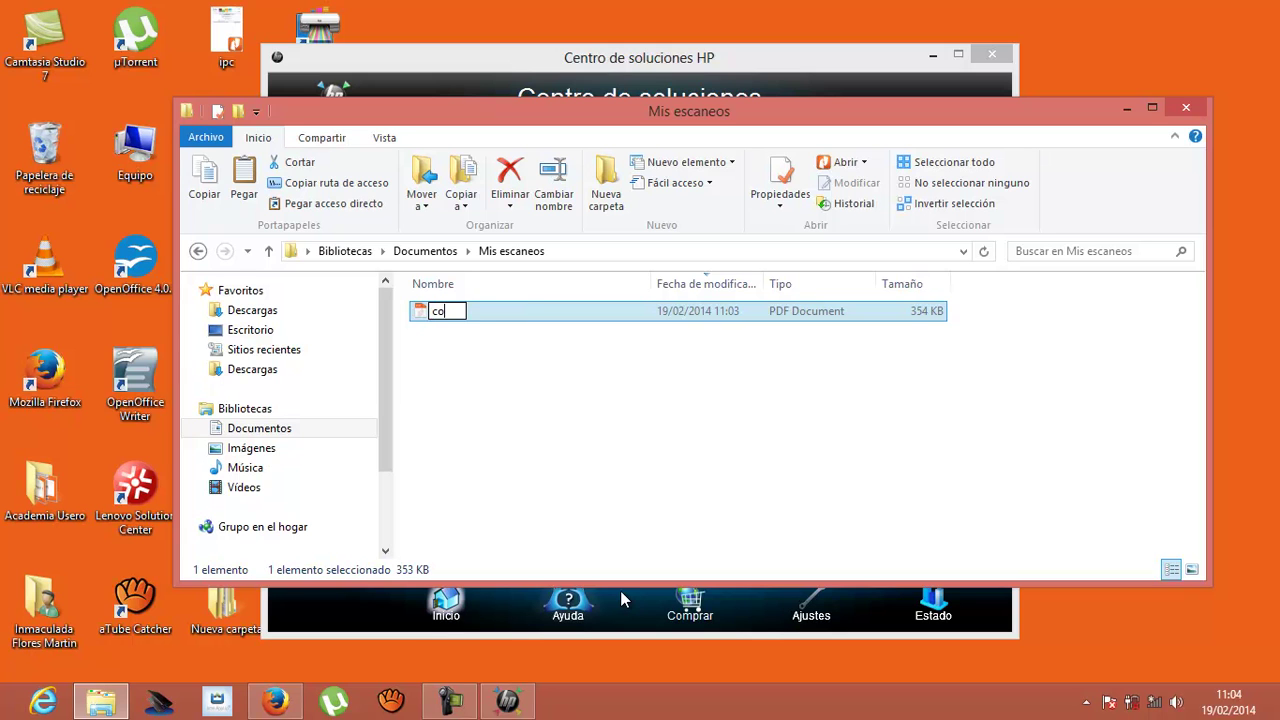
text(legiodeenfermeria01)
key(Return)
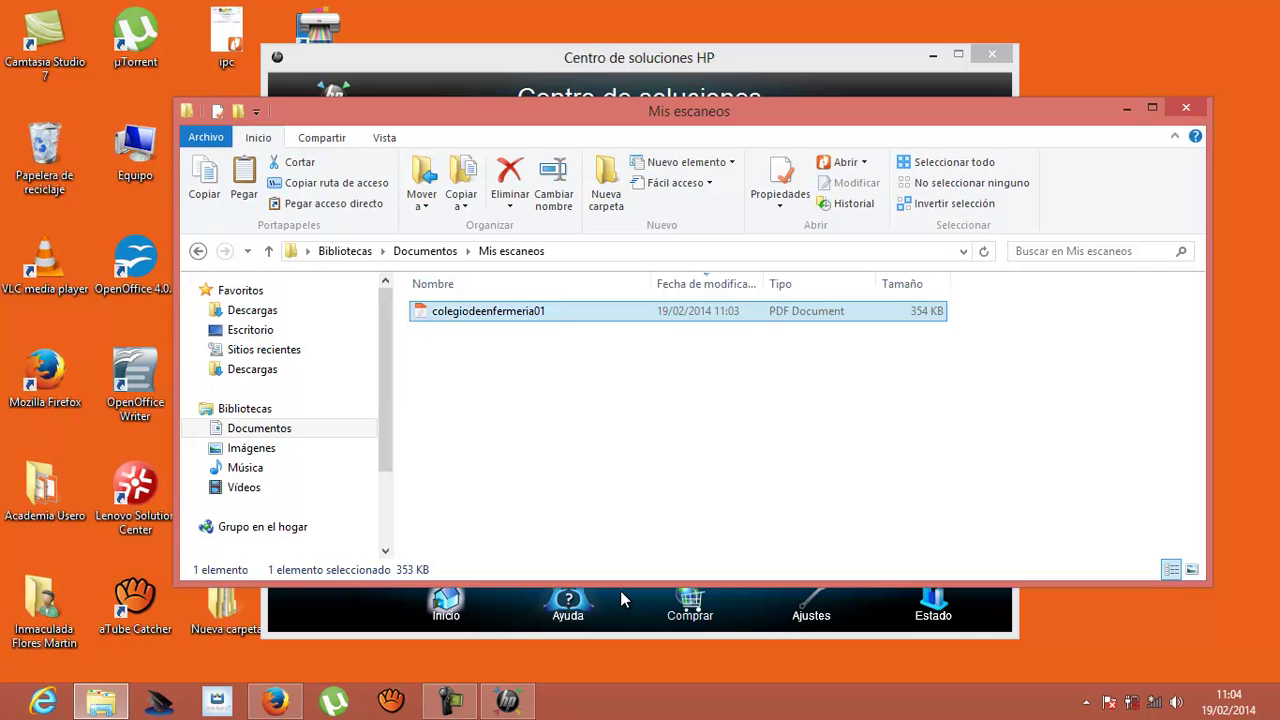
click(543, 409)
- Switch to Centro de soluciones HP and scan the second document to PDF with the Documento en archivo PDF shortcut and preset save options
click(852, 53)
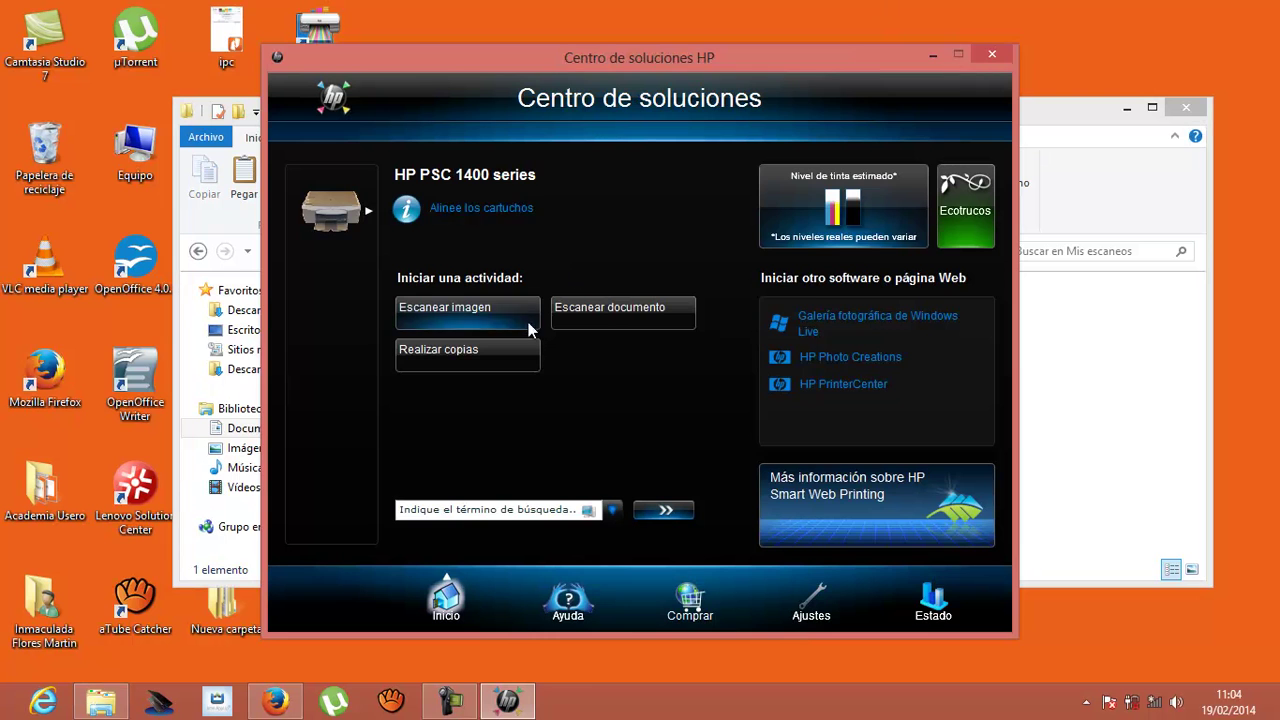
click(603, 302)
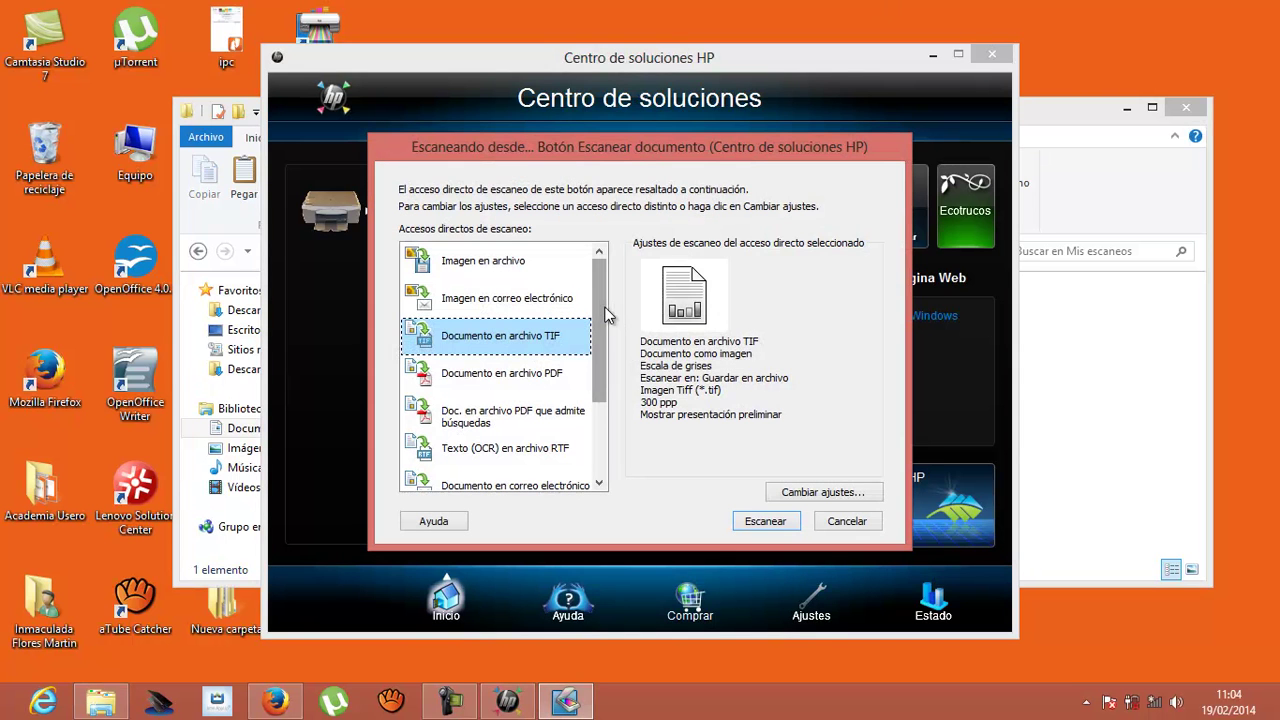
click(540, 375)
click(757, 521)
click(699, 520)
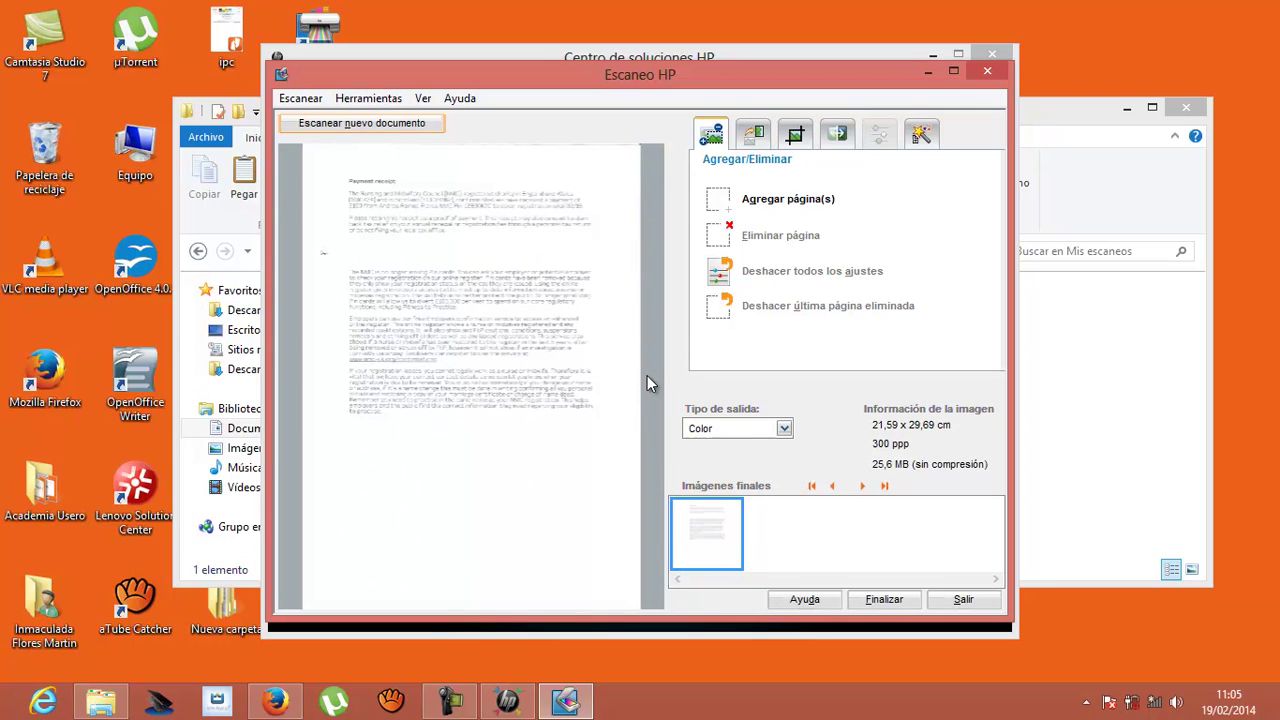
click(884, 600)
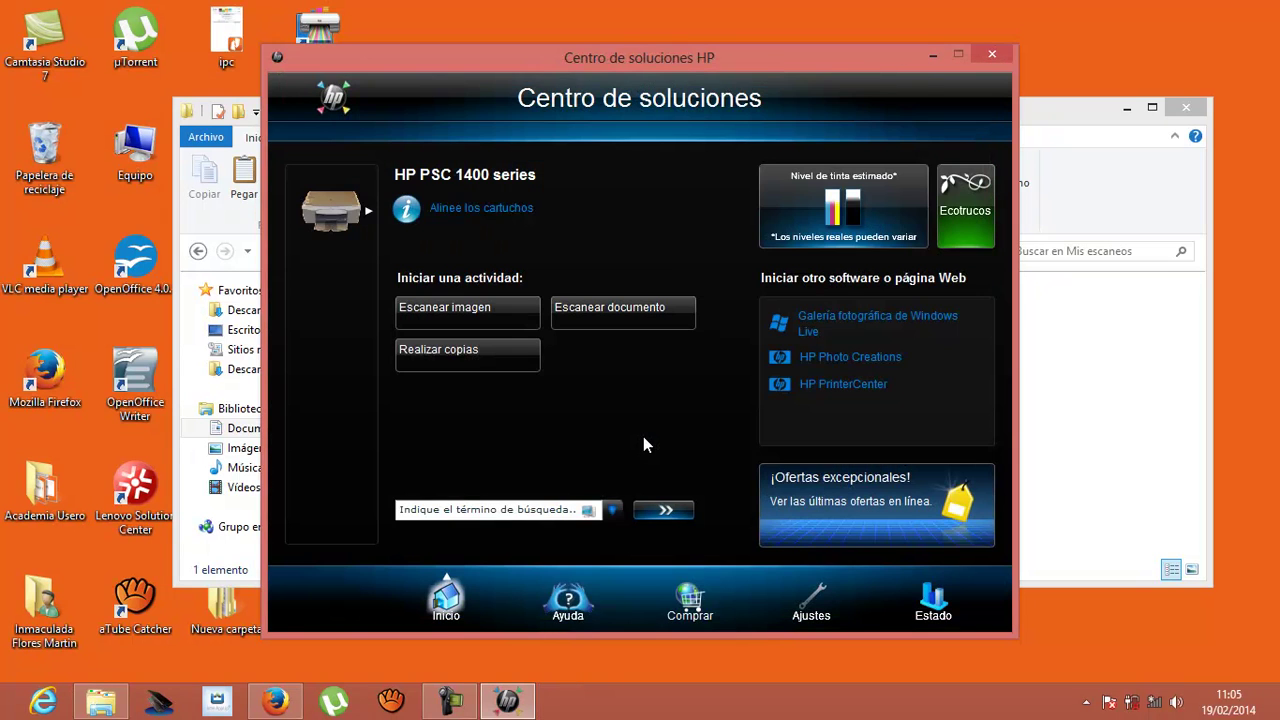
- Return to the Mis escaneos folder and rename the new escanear0001 PDF as colegiodeenfermeria02
click(1072, 362)
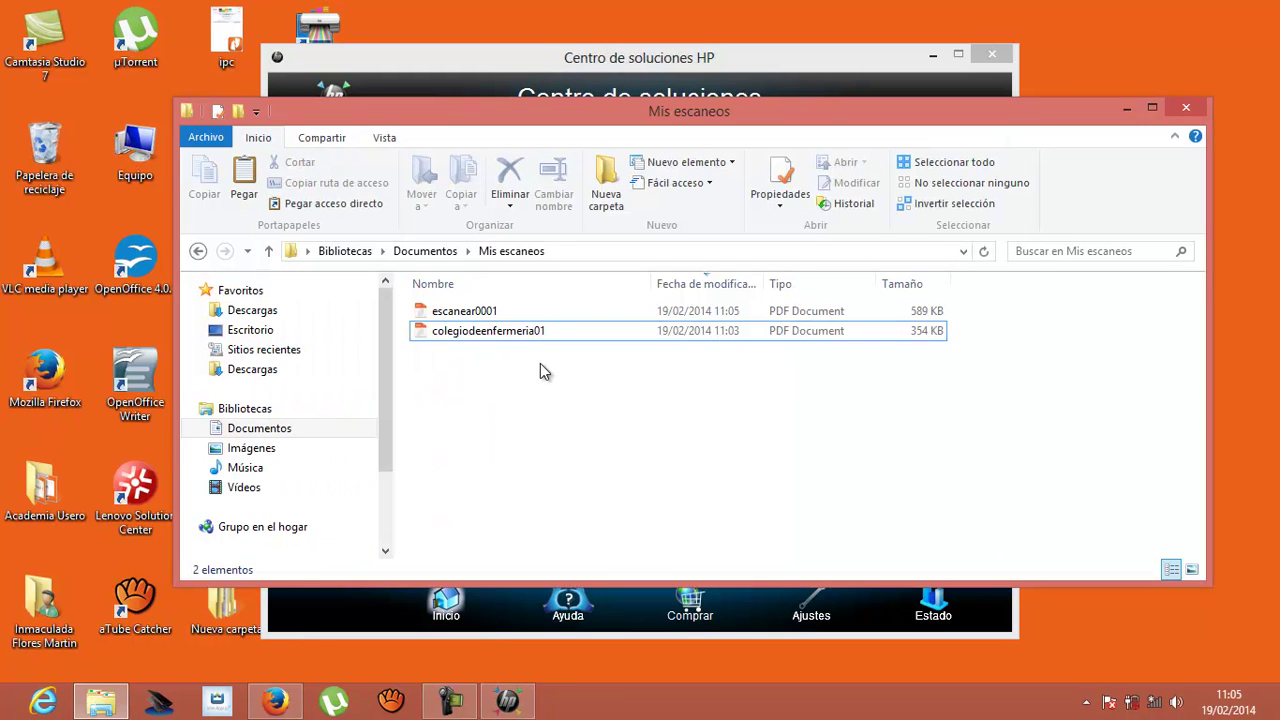
right_click(500, 318)
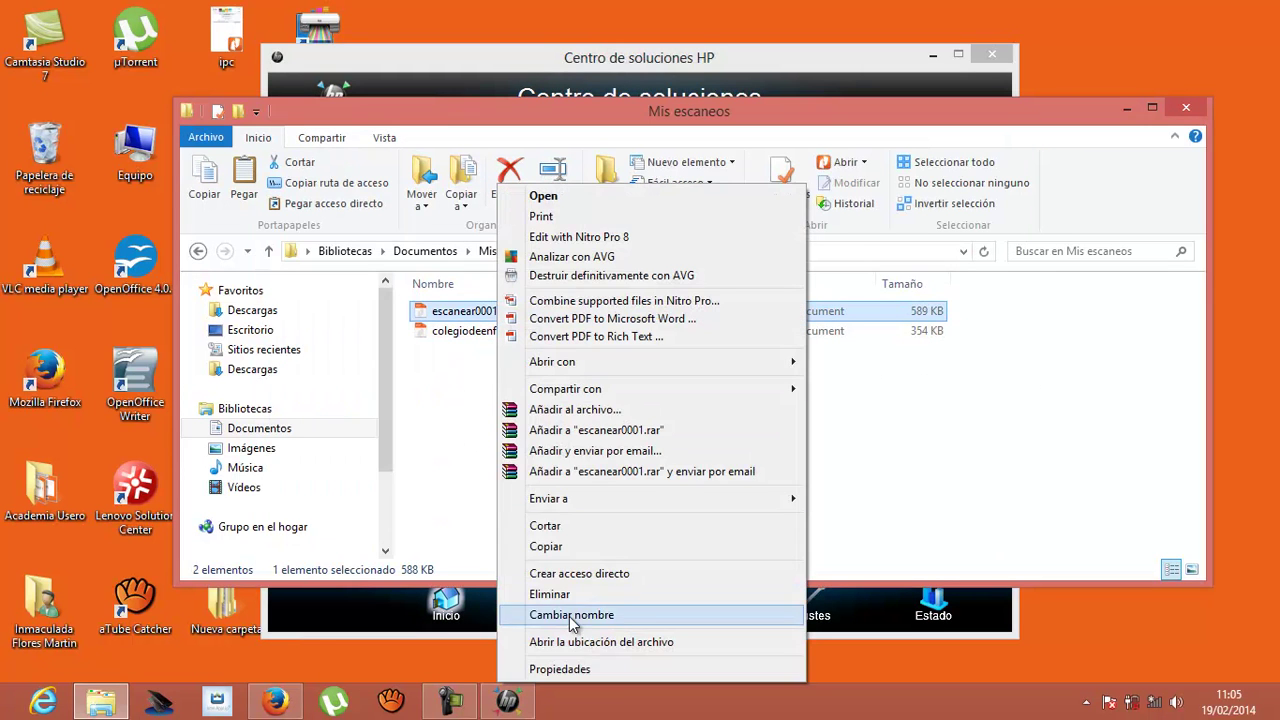
click(572, 610)
text(colegiodeenfermeria02)
key(Return)
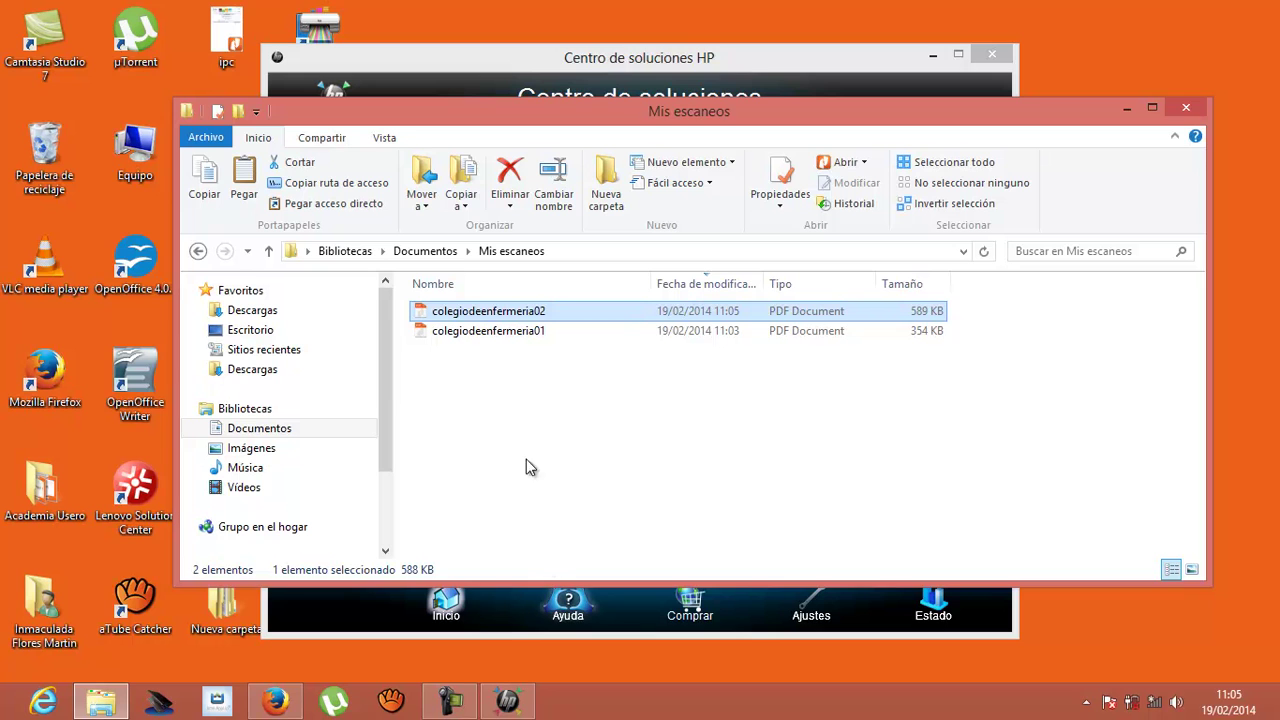
- Minimize the Mis escaneos and Centro de soluciones HP windows to clear the desktop
click(264, 706)
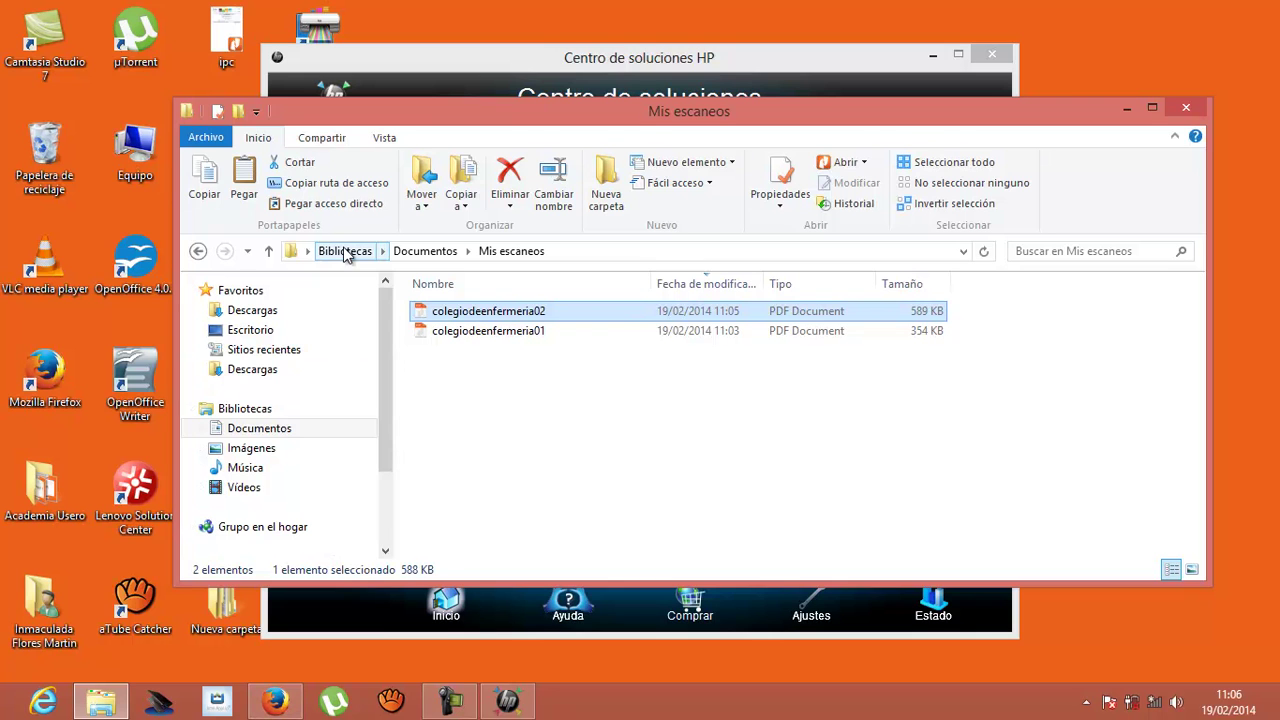
mouse_move(290, 703)
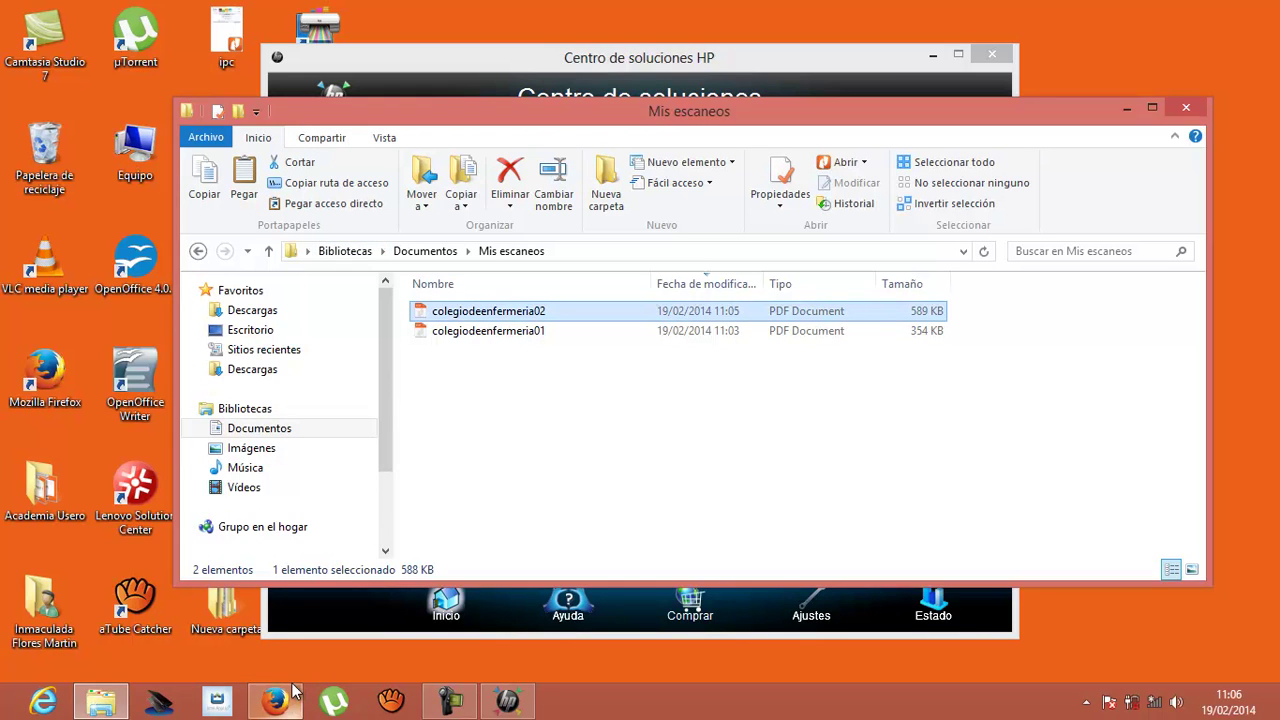
click(1126, 108)
click(933, 55)
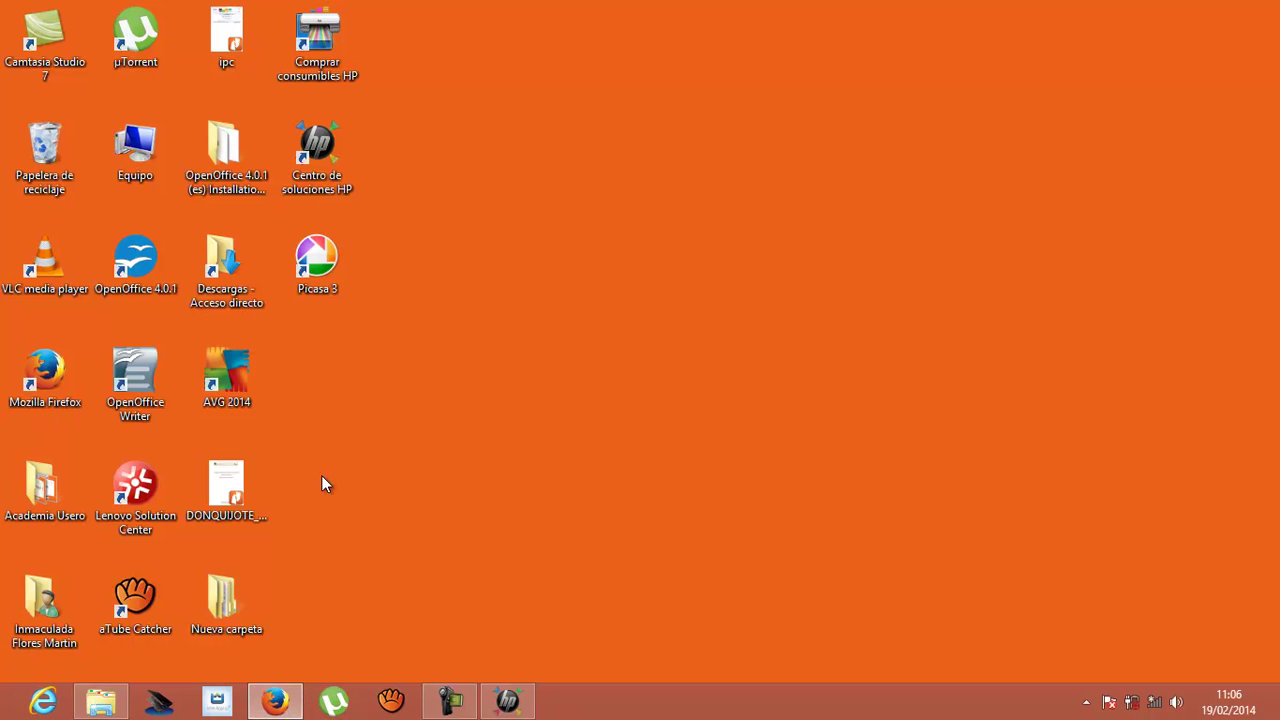
- Open Mozilla Firefox, maximize its window and try to load gmail.com
double_click(45, 372)
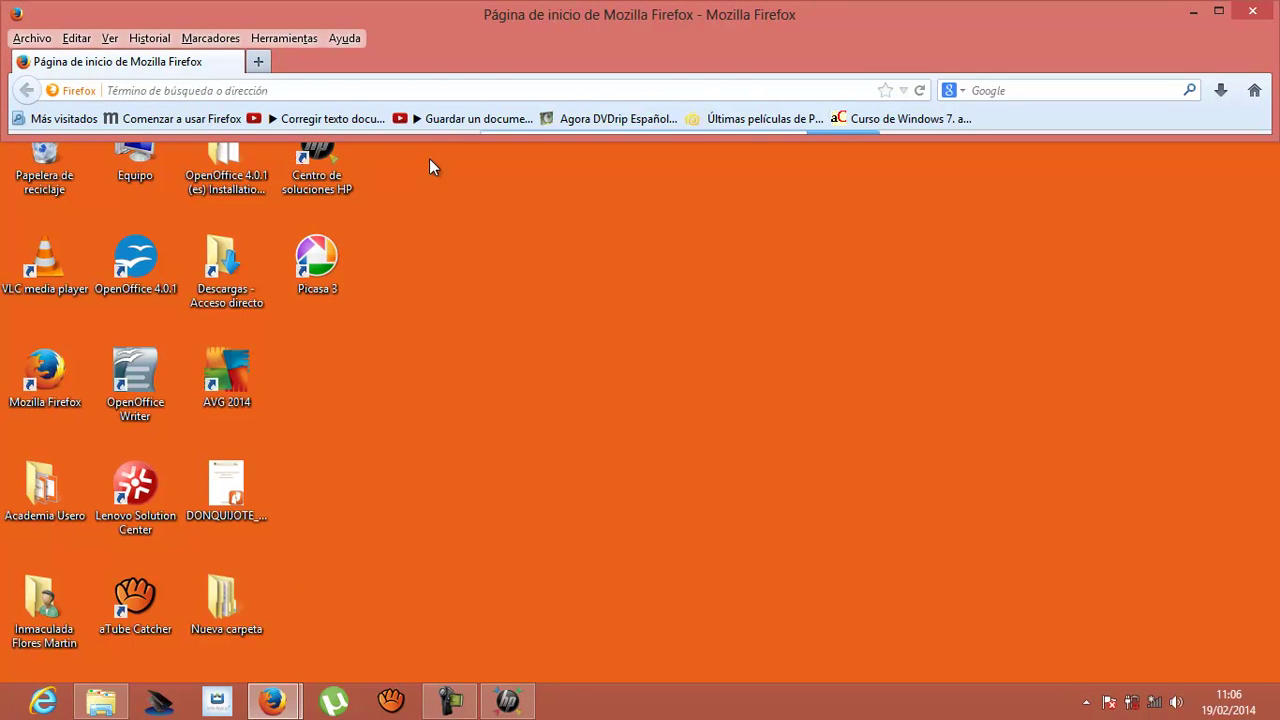
click(429, 90)
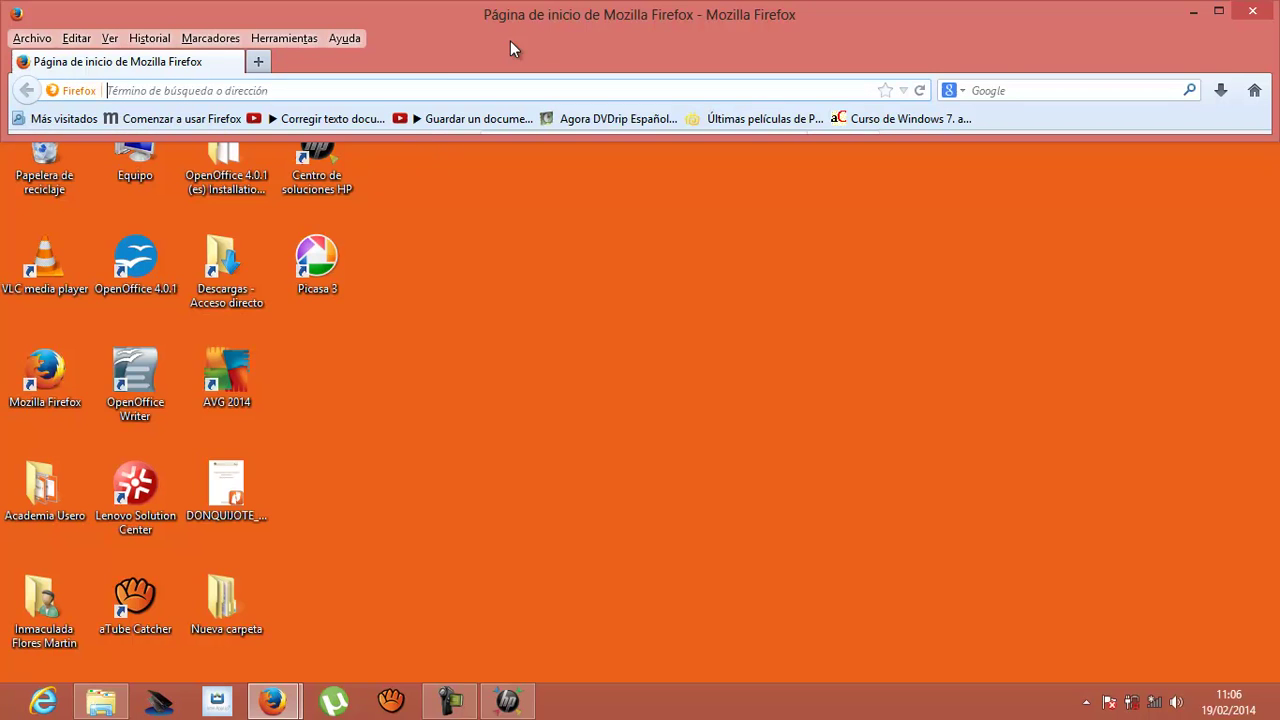
double_click(545, 22)
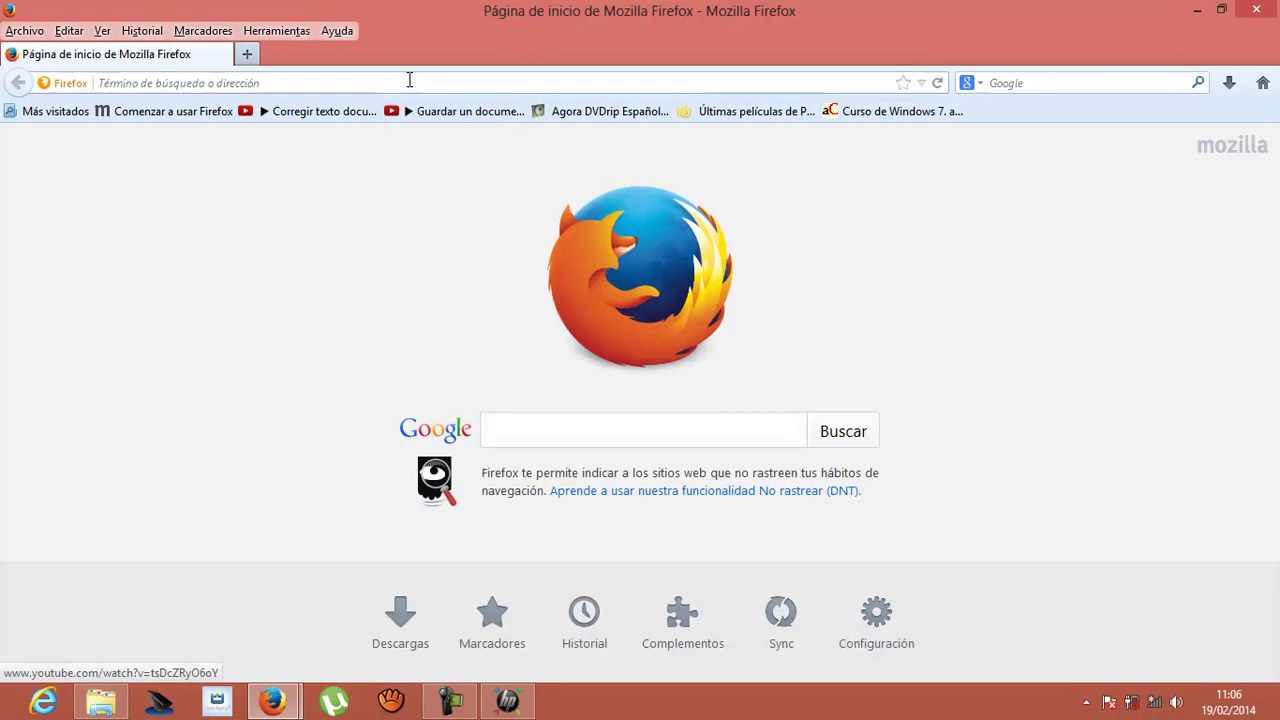
text(gmail)
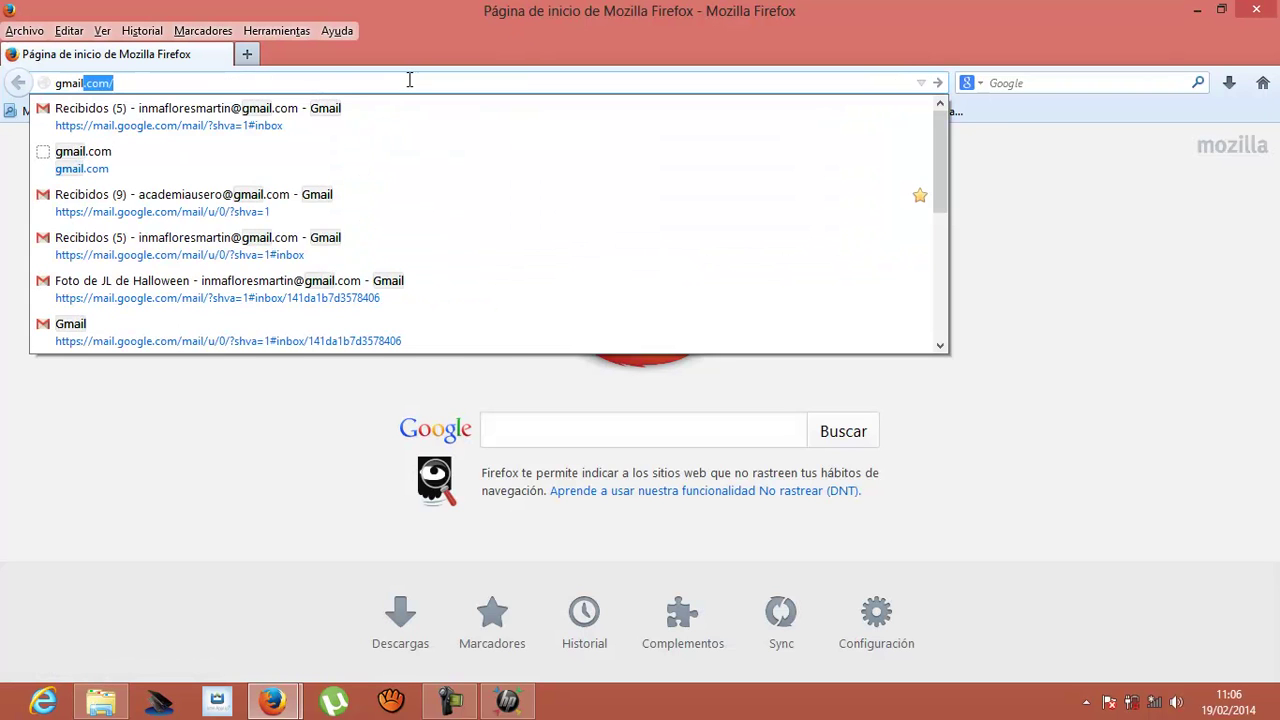
key(Return)
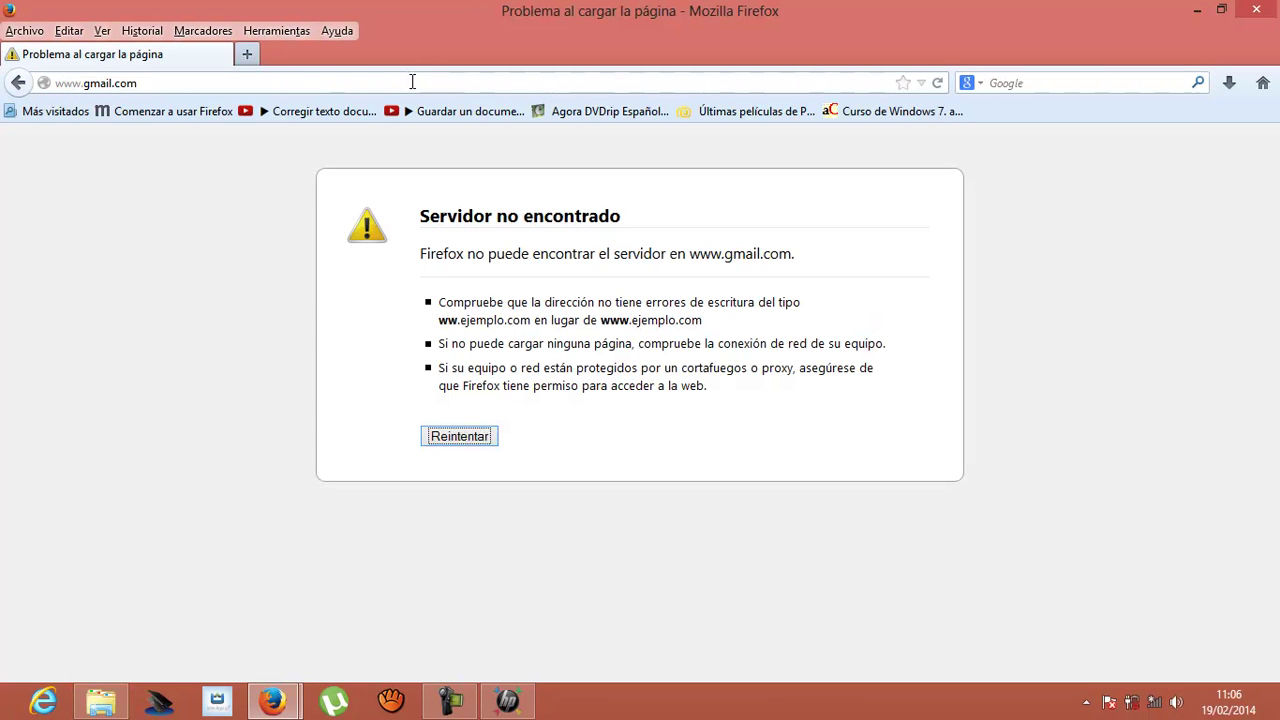
click(1155, 704)
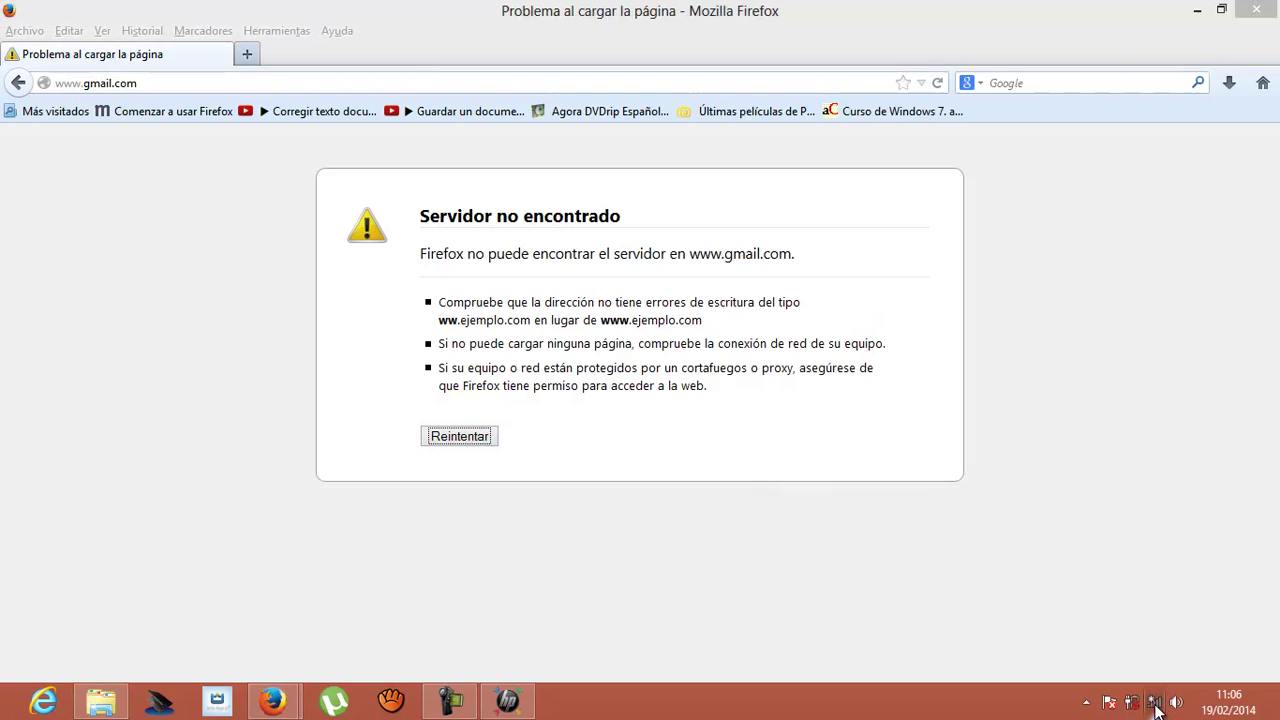
click(1014, 210)
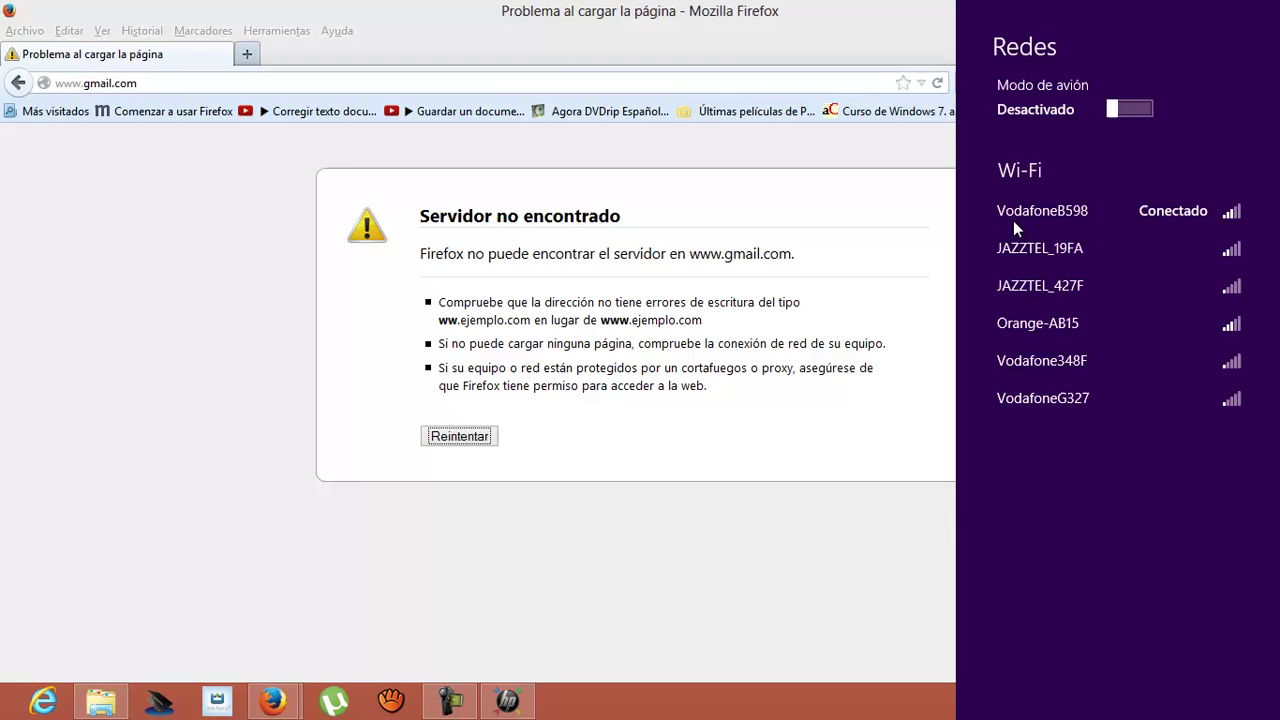
click(764, 80)
click(764, 80)
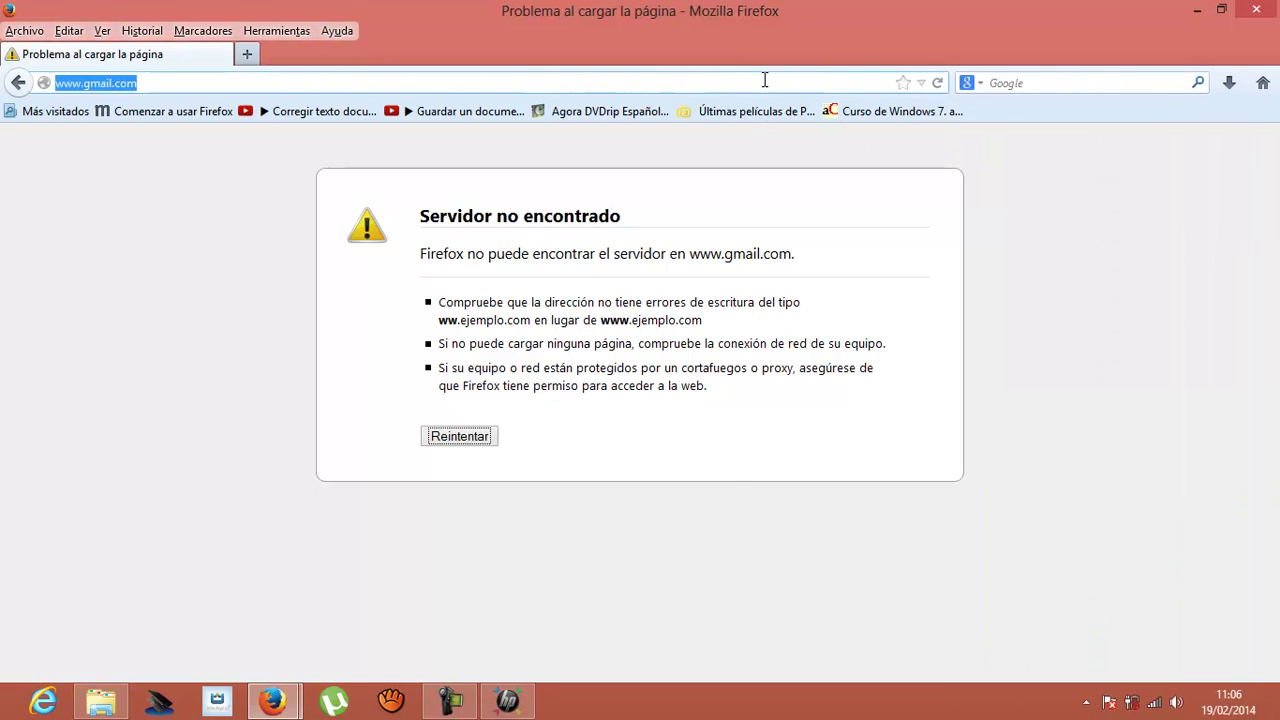
key(Return)
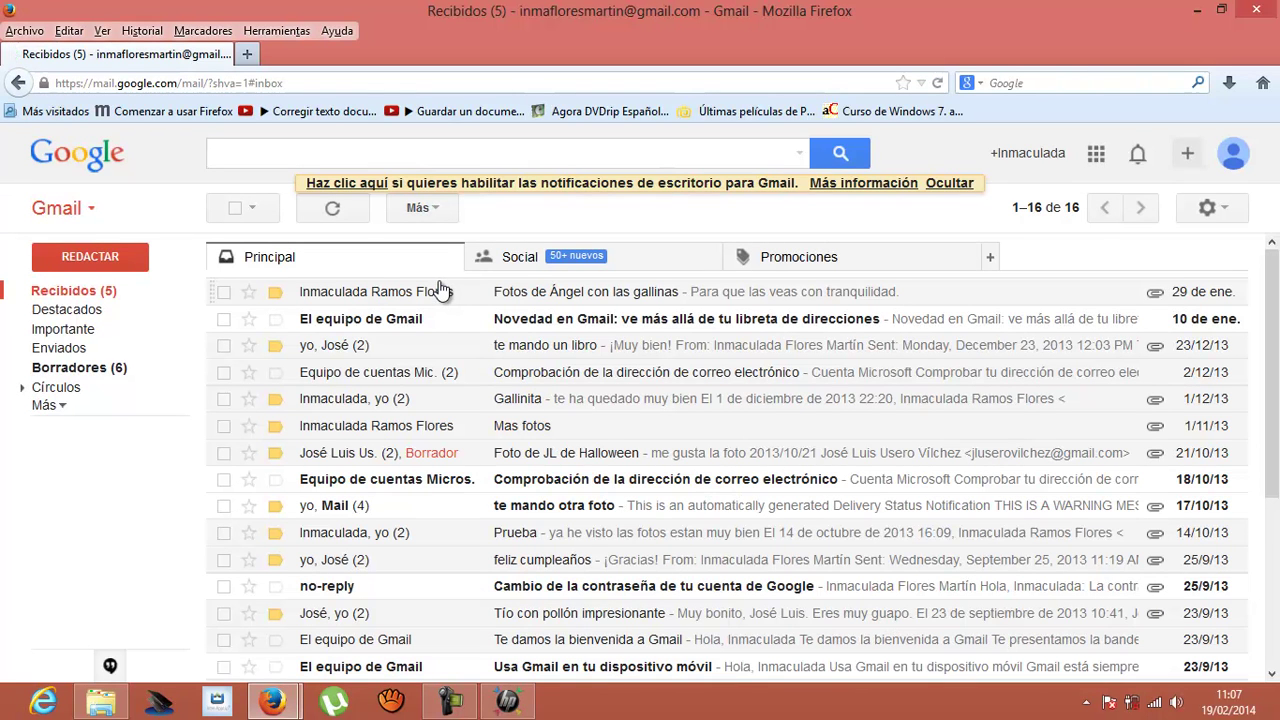
- Compose a new Gmail message to the first suggested contact starting with "j", with the subject "documentos"
click(122, 256)
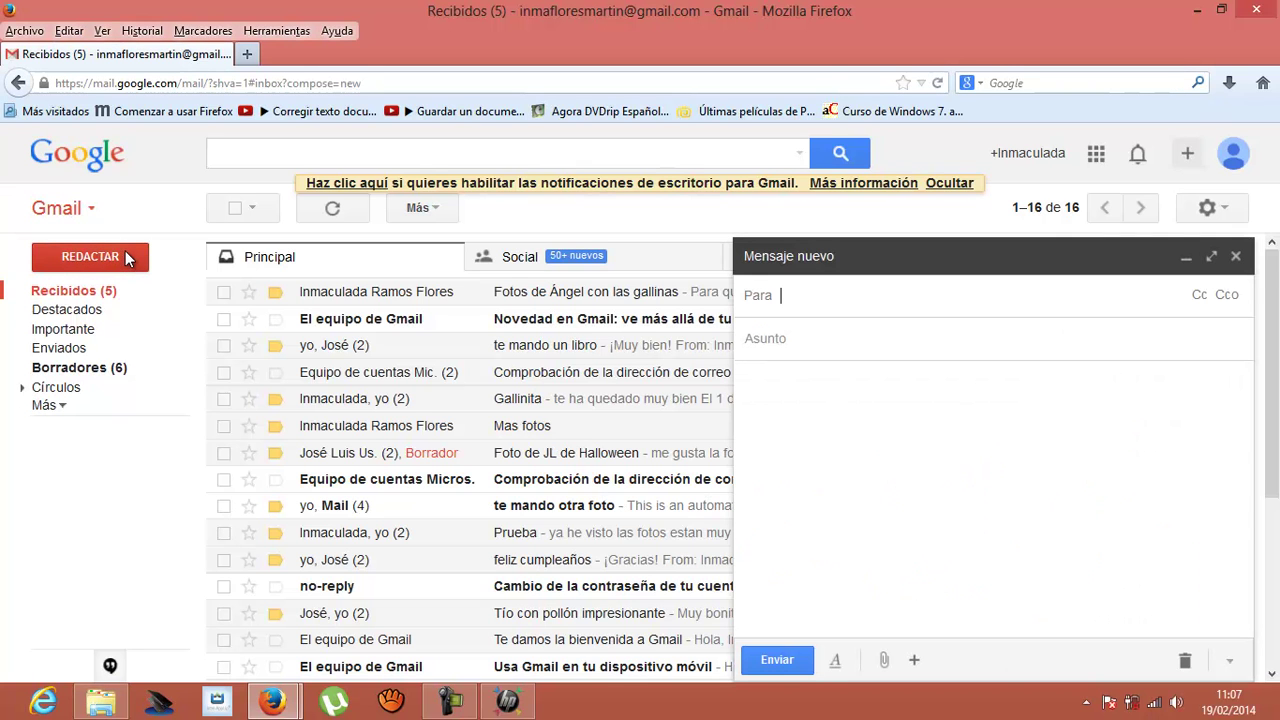
text(j)
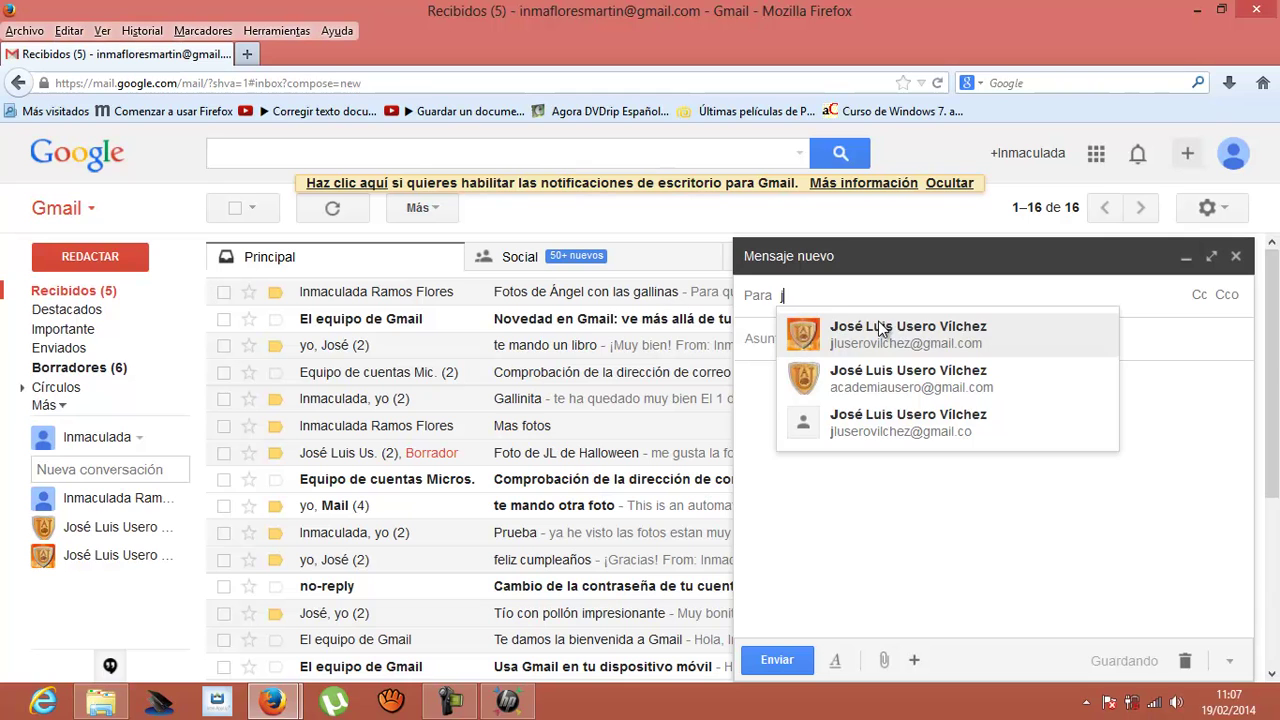
click(885, 330)
text(docu)
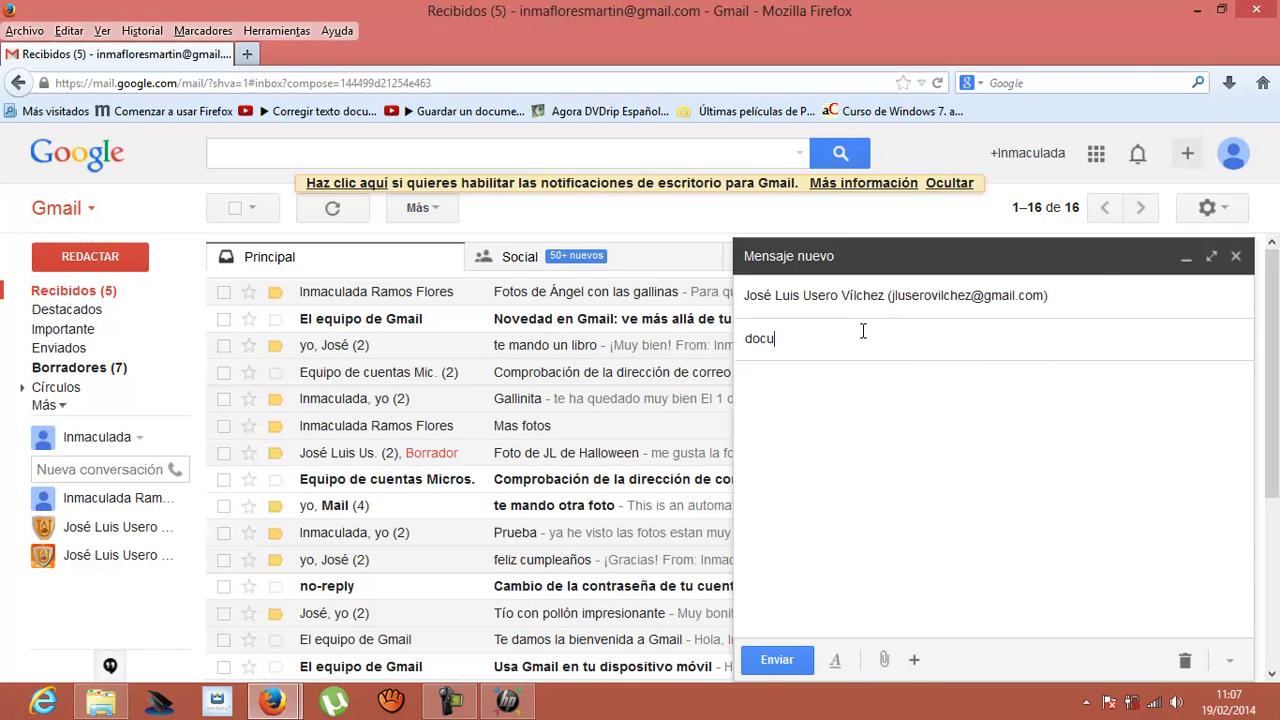
text(mentos)
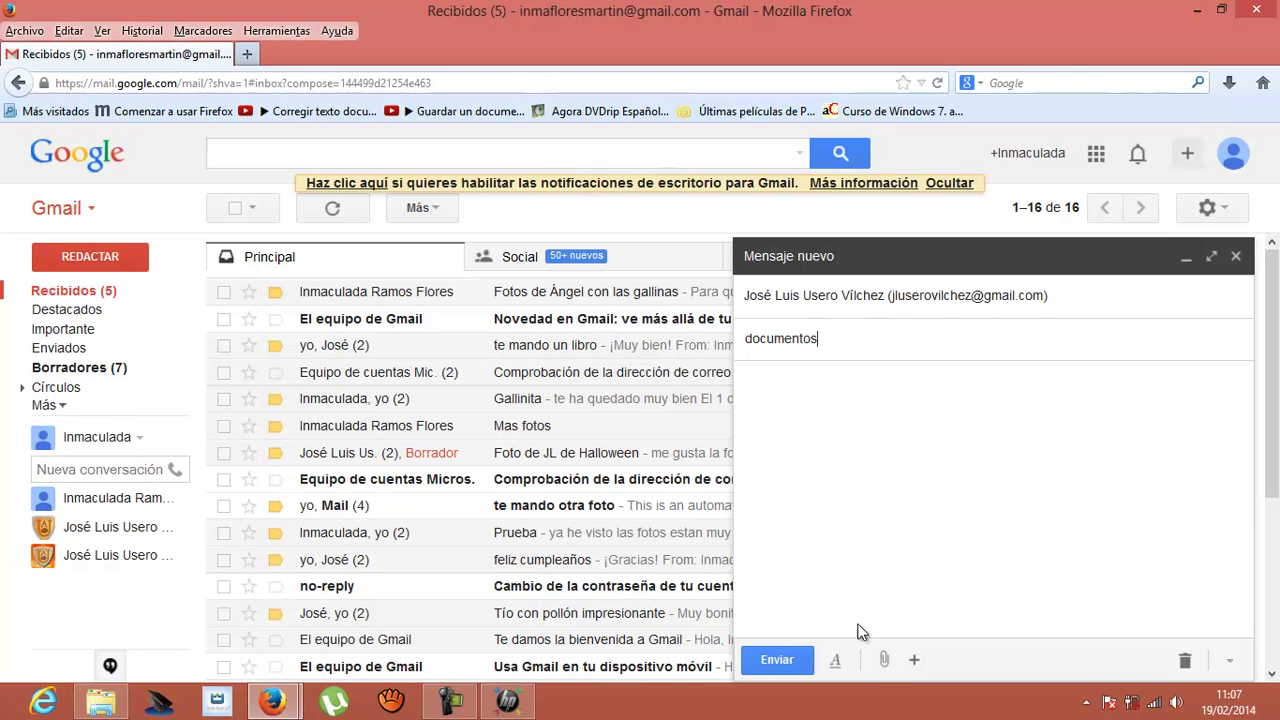
- Attach the colegiodeenfermeria01 PDF from the Mis escaneos folder in Documentos to the message
click(882, 661)
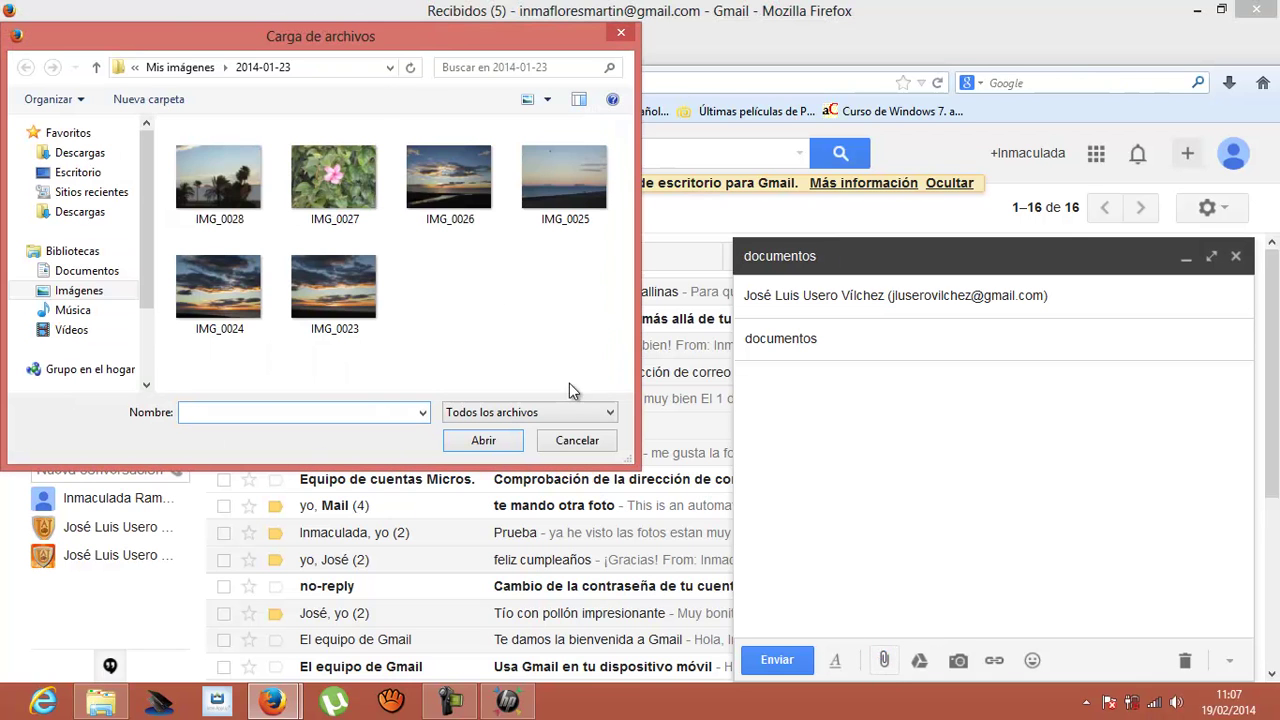
click(88, 274)
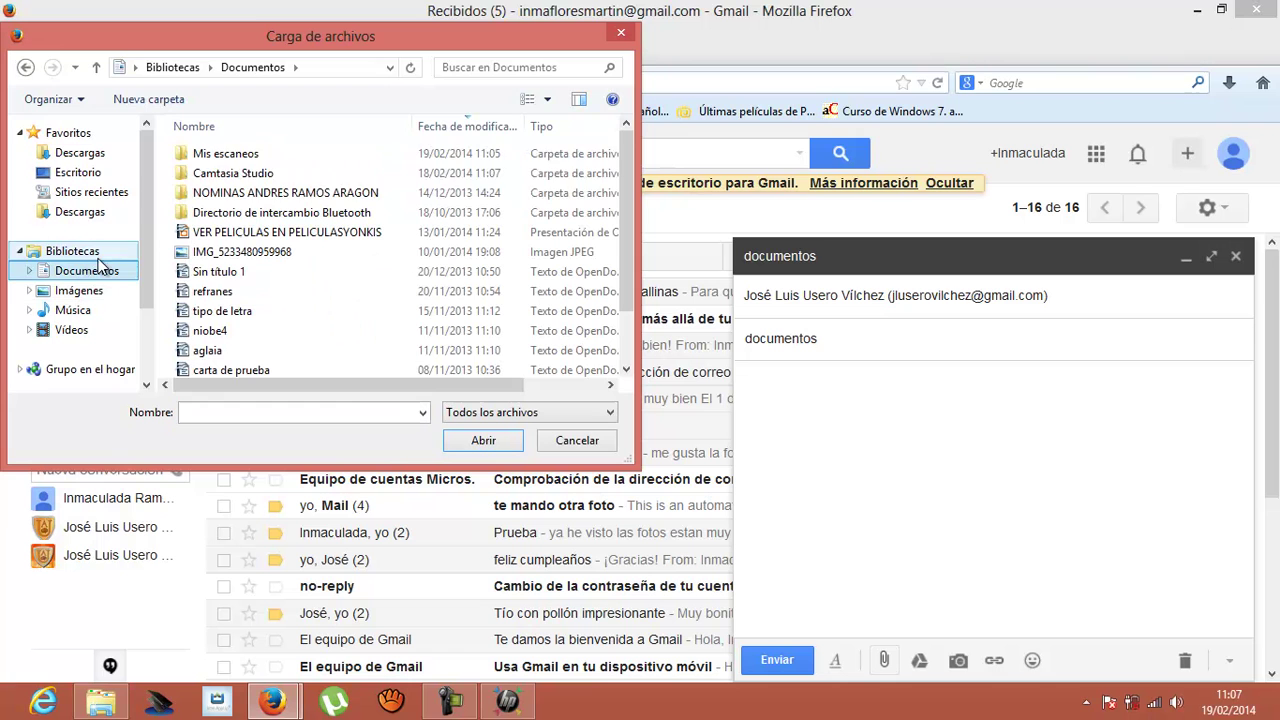
double_click(205, 158)
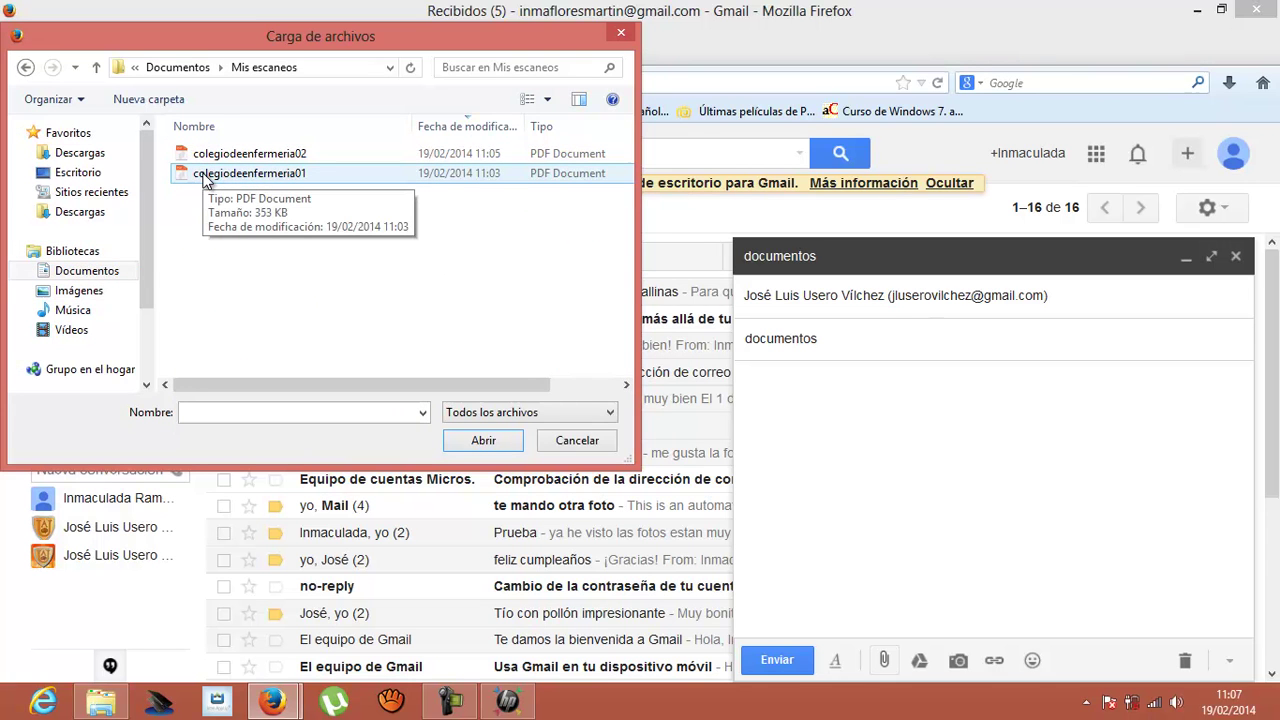
double_click(205, 177)
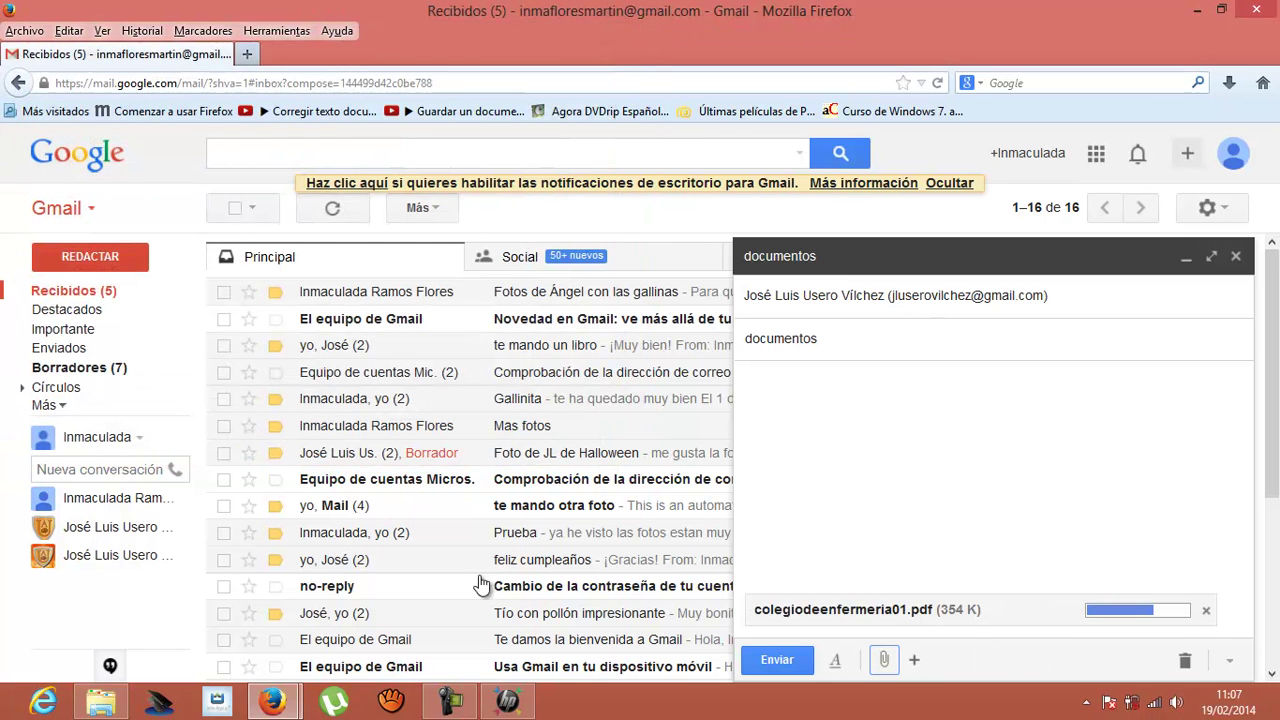
- Attach the colegiodeenfermeria02 PDF from Mis escaneos as well and send the message
mouse_move(980, 656)
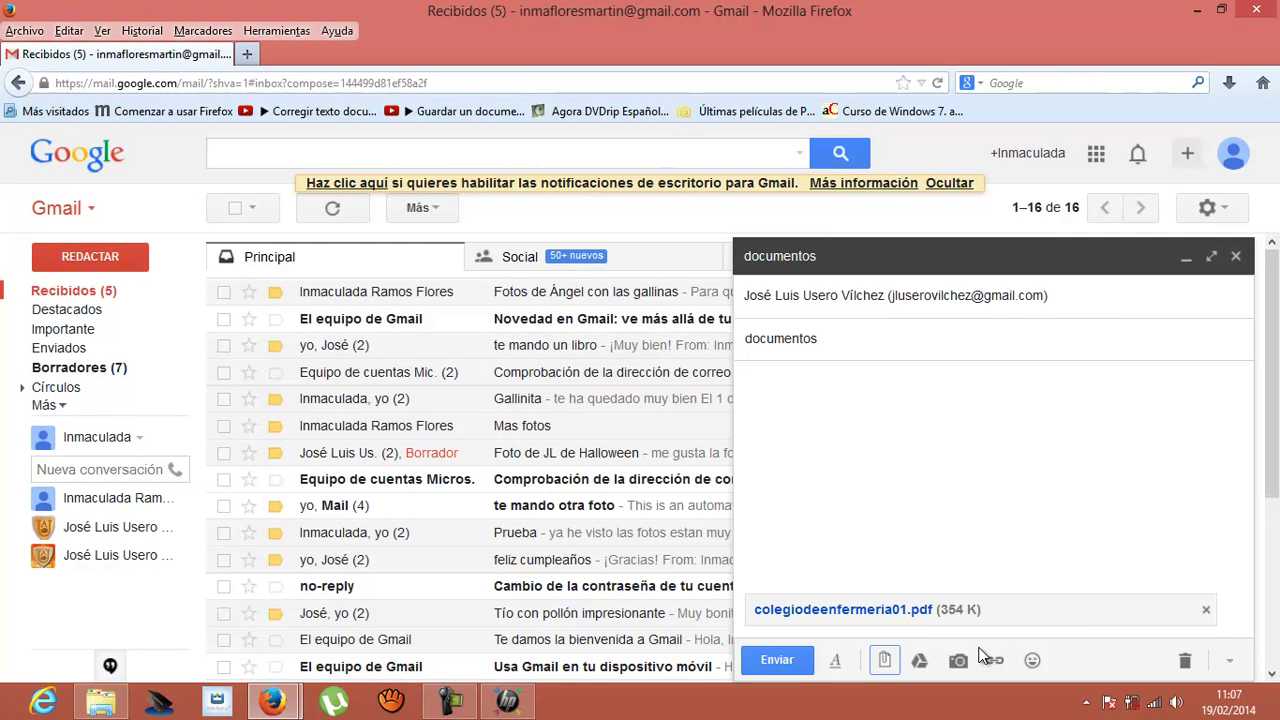
click(885, 662)
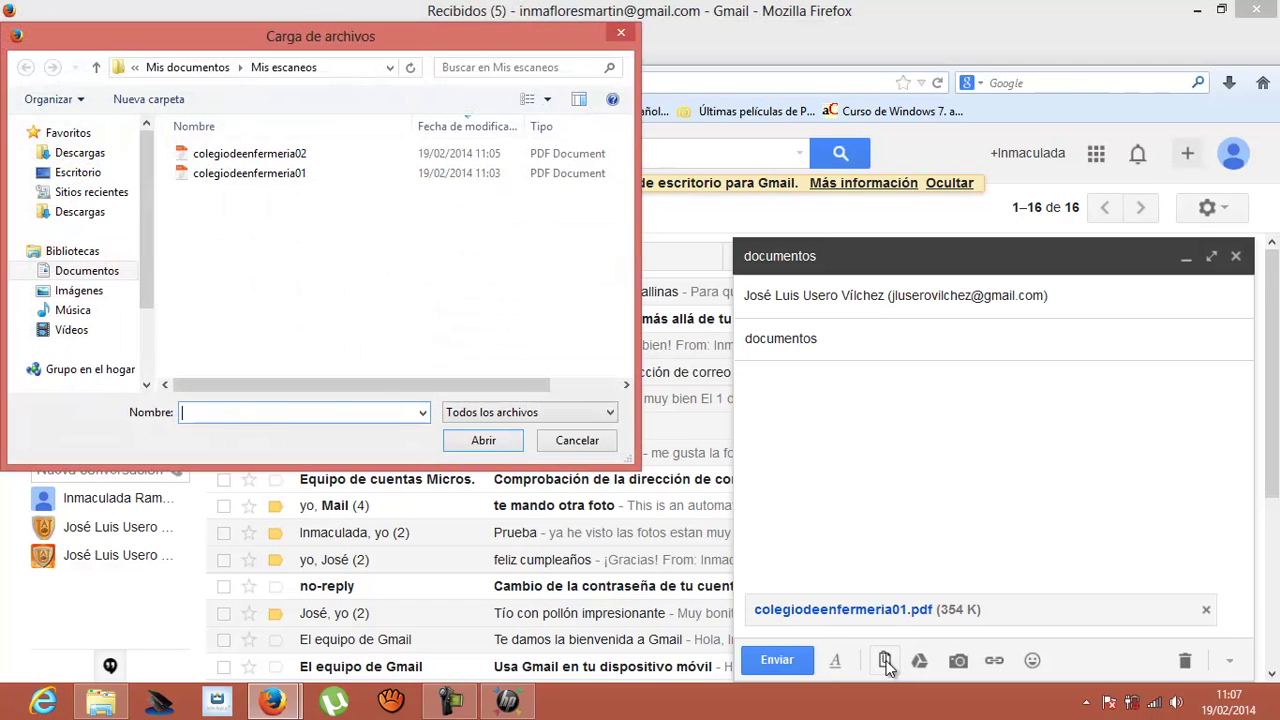
double_click(268, 160)
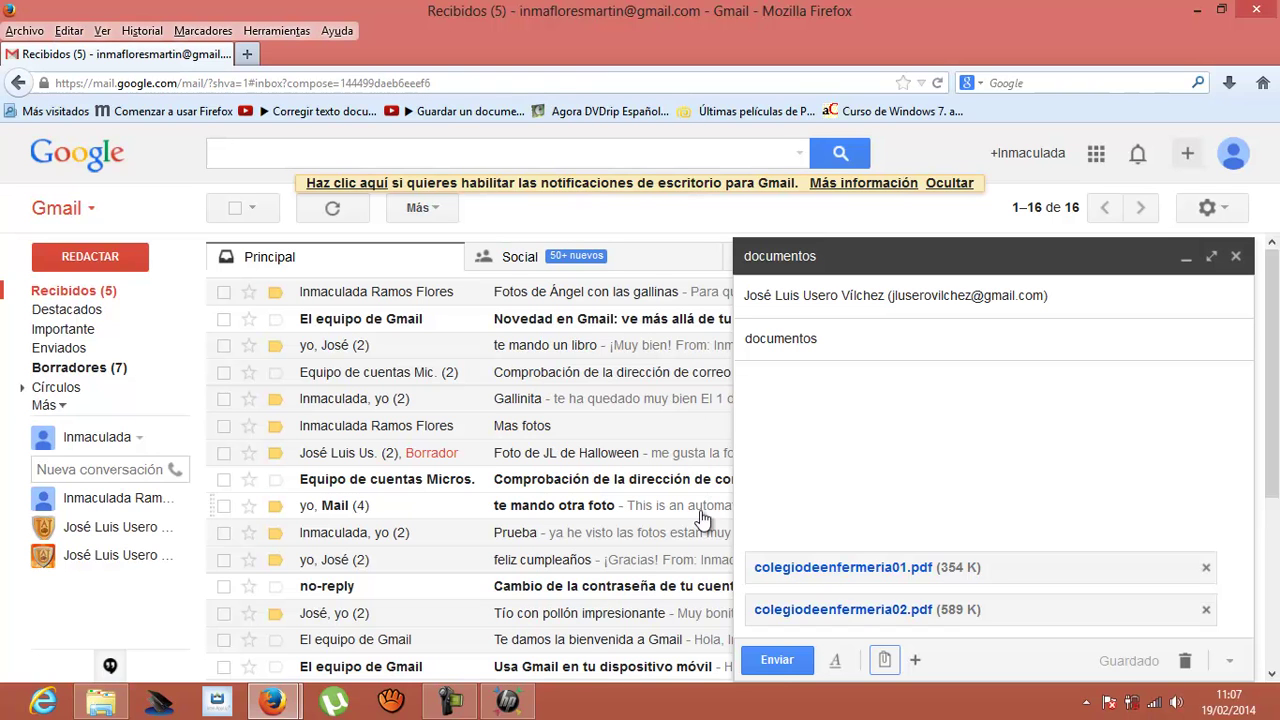
click(777, 660)
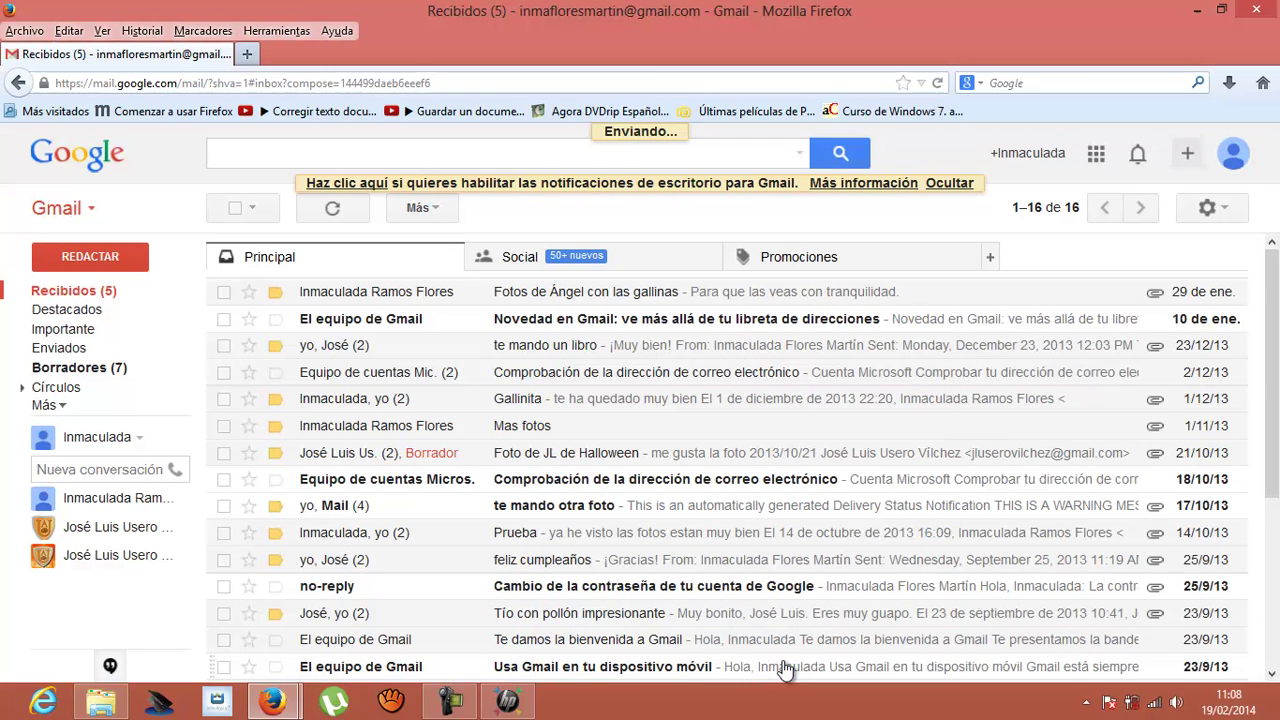